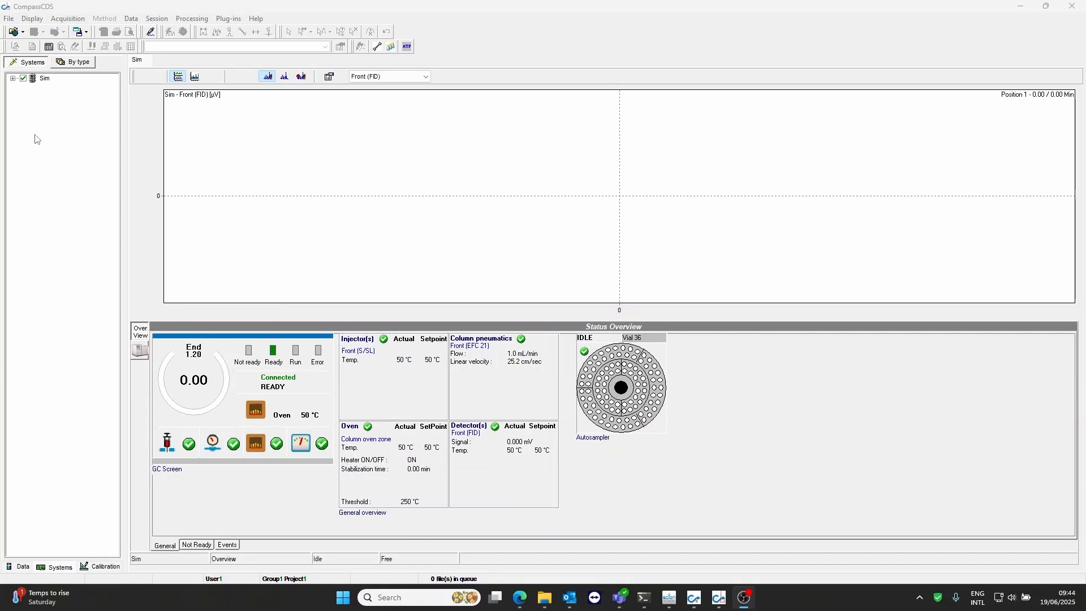
Create a new method named Test linked to the Sim system
click(12, 22)
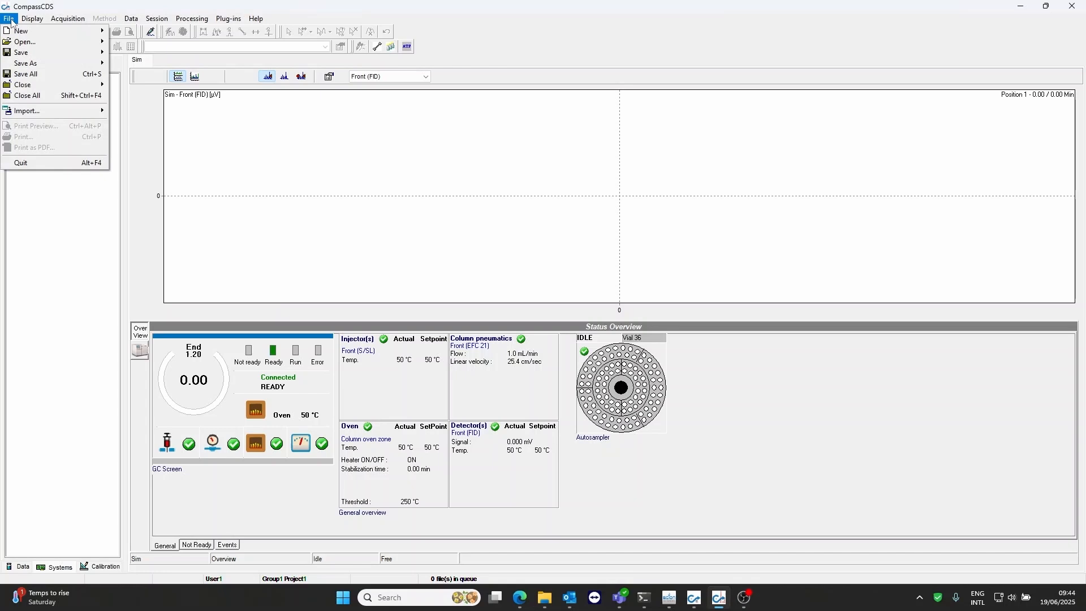
mouse_move(67, 32)
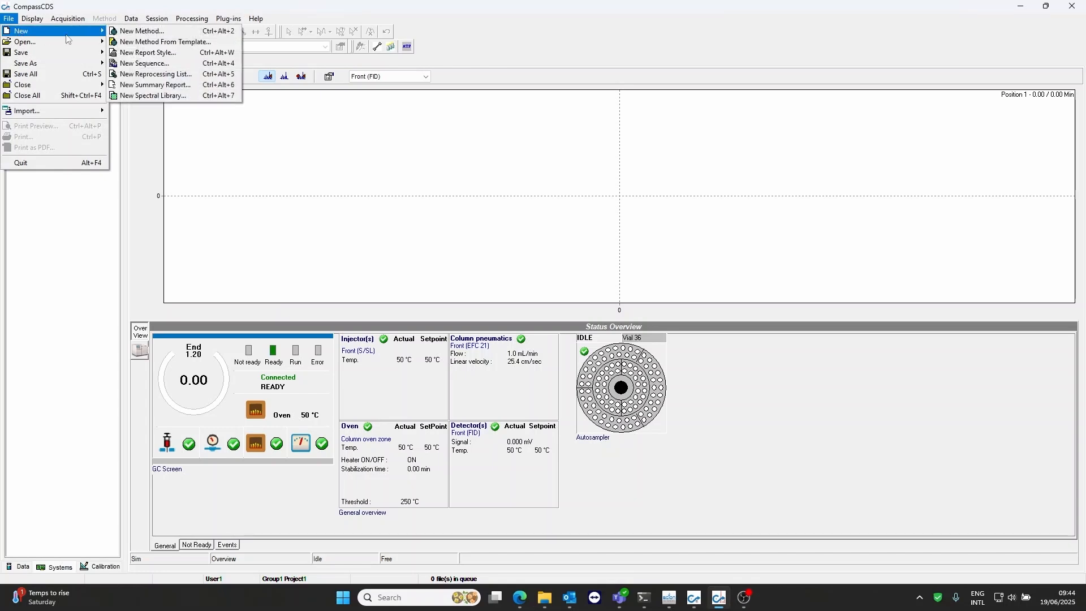
click(136, 32)
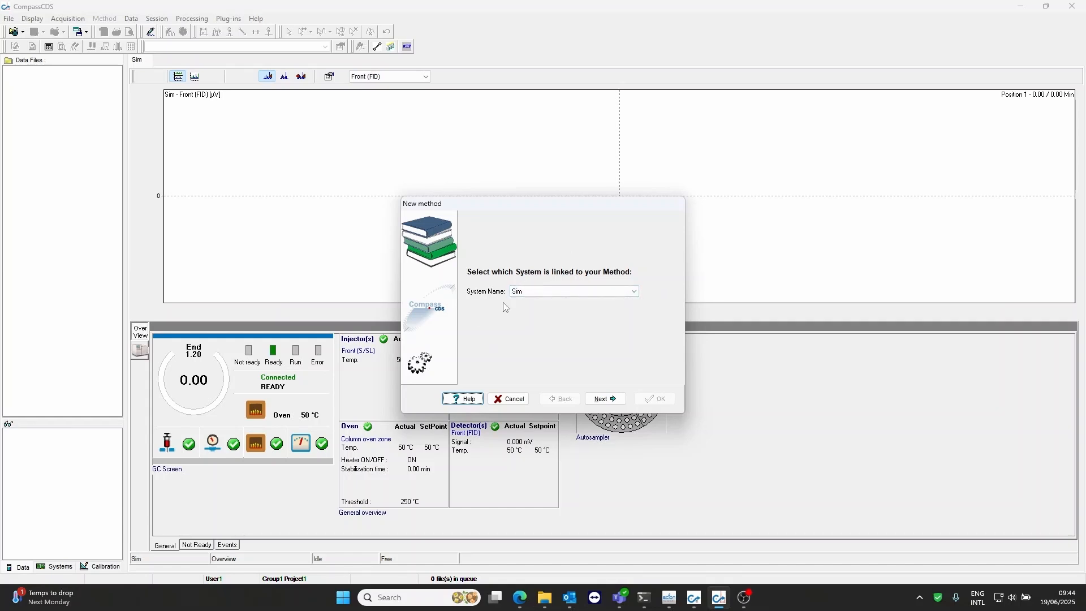
click(606, 399)
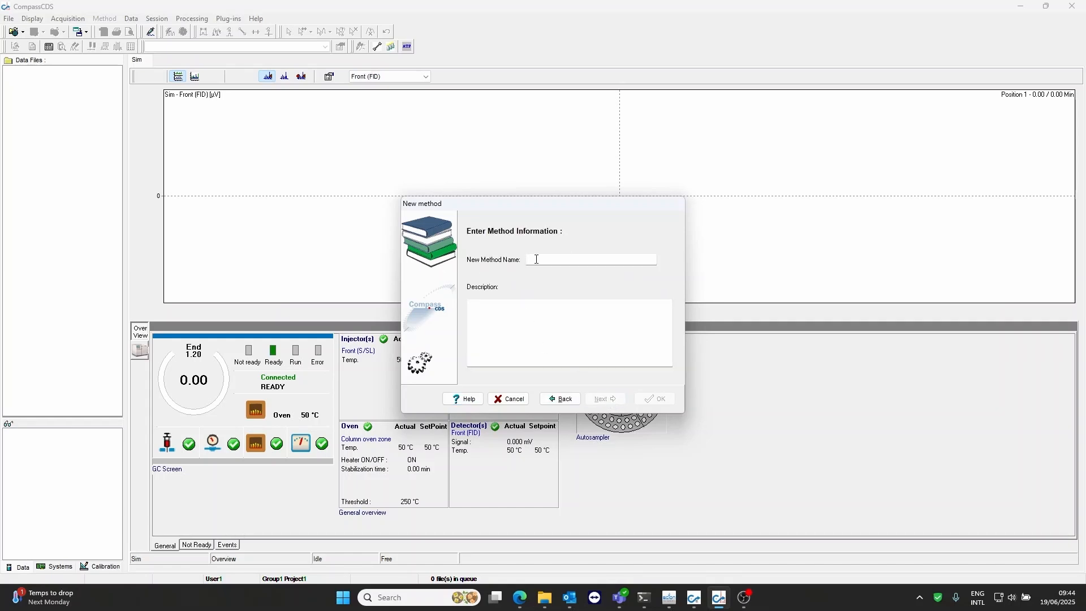
click(537, 259)
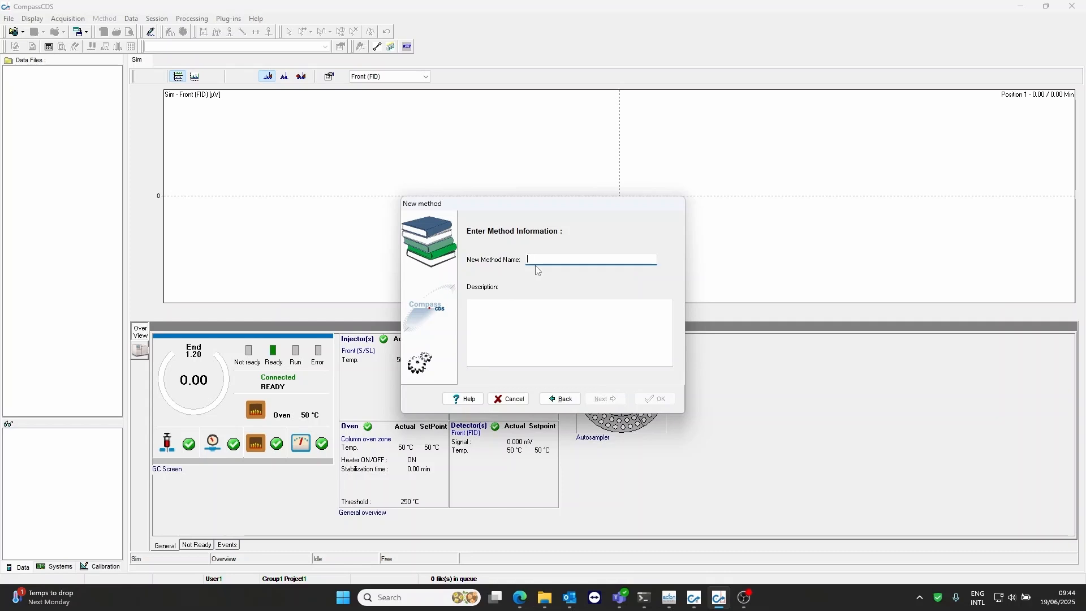
text(Test)
click(654, 399)
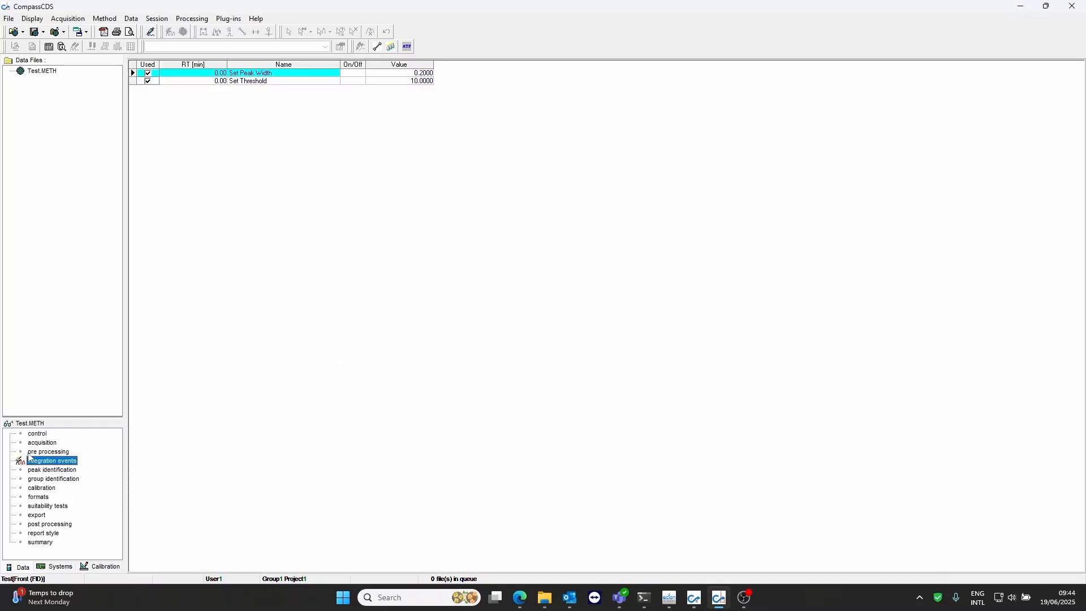
In the Test method's control settings, set the autosampler injection mode to User defined
click(43, 436)
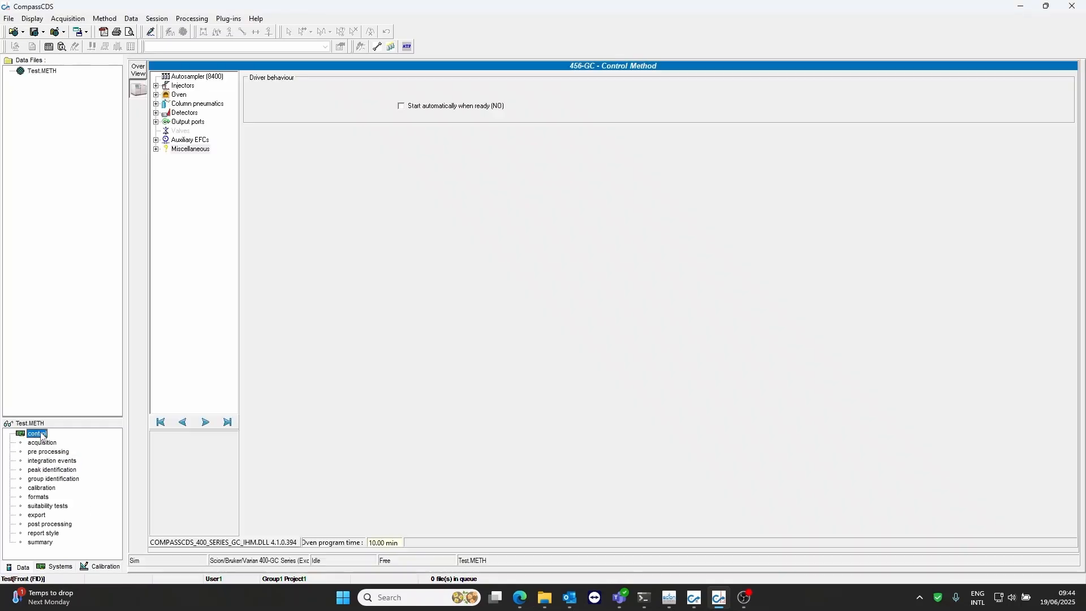
click(196, 77)
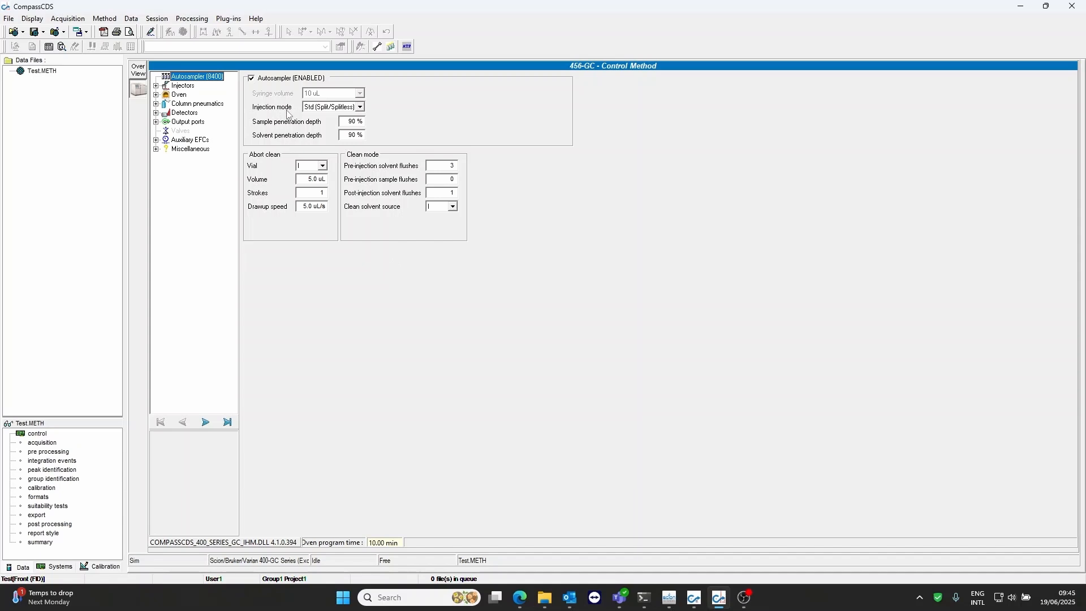
click(360, 107)
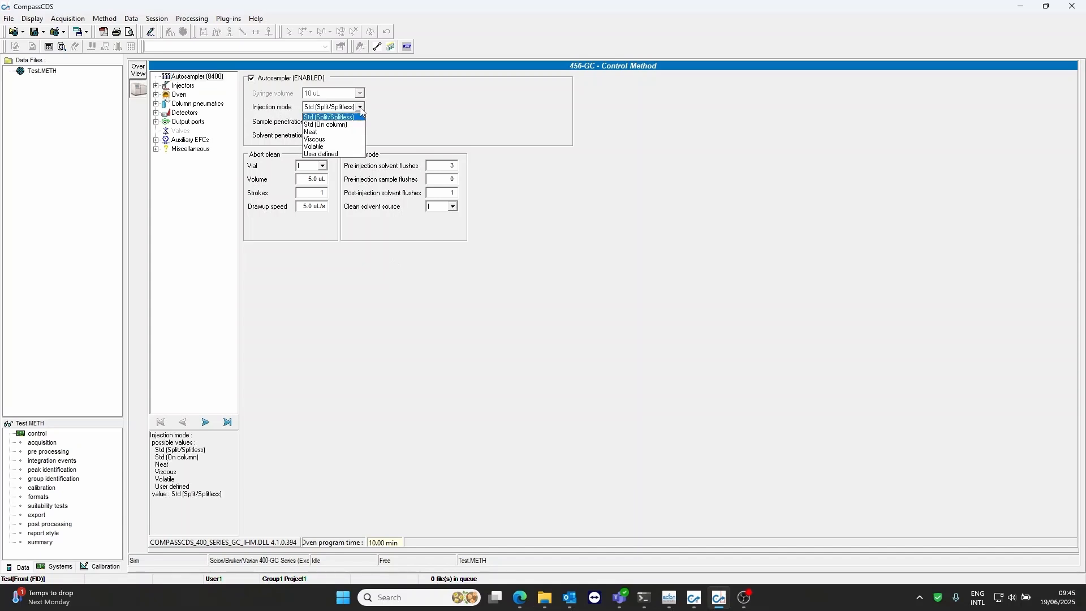
click(327, 154)
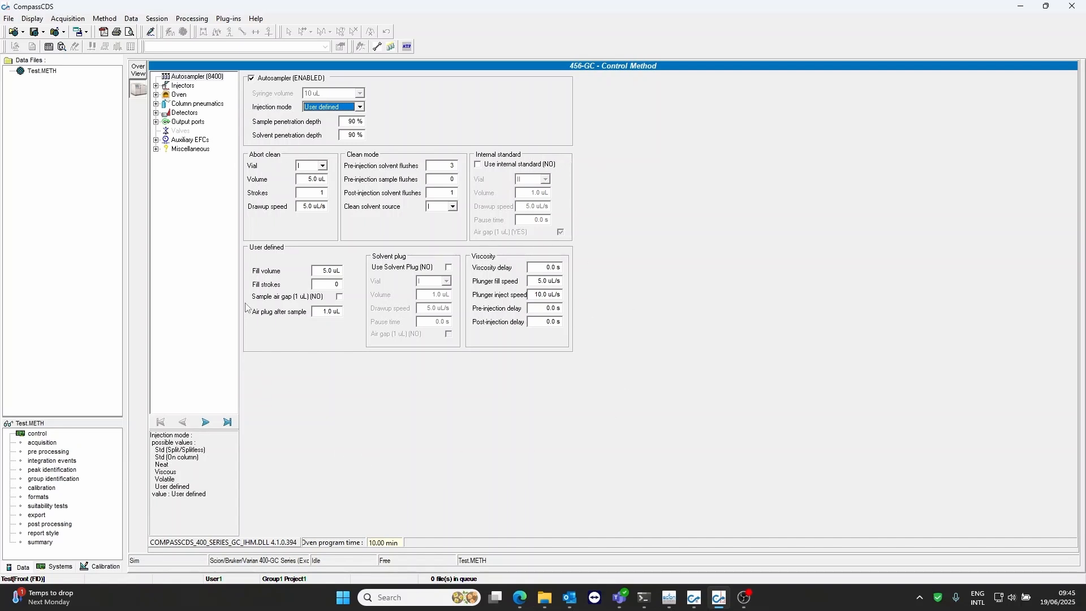
Set the front S/SL injector's heater setpoint to 220 °C
click(184, 86)
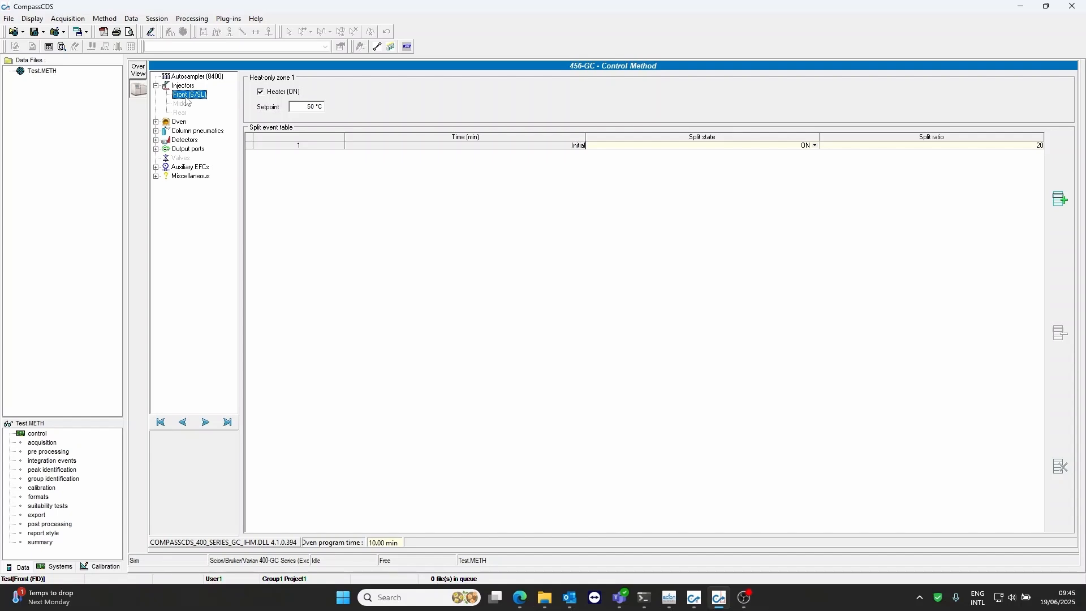
click(307, 106)
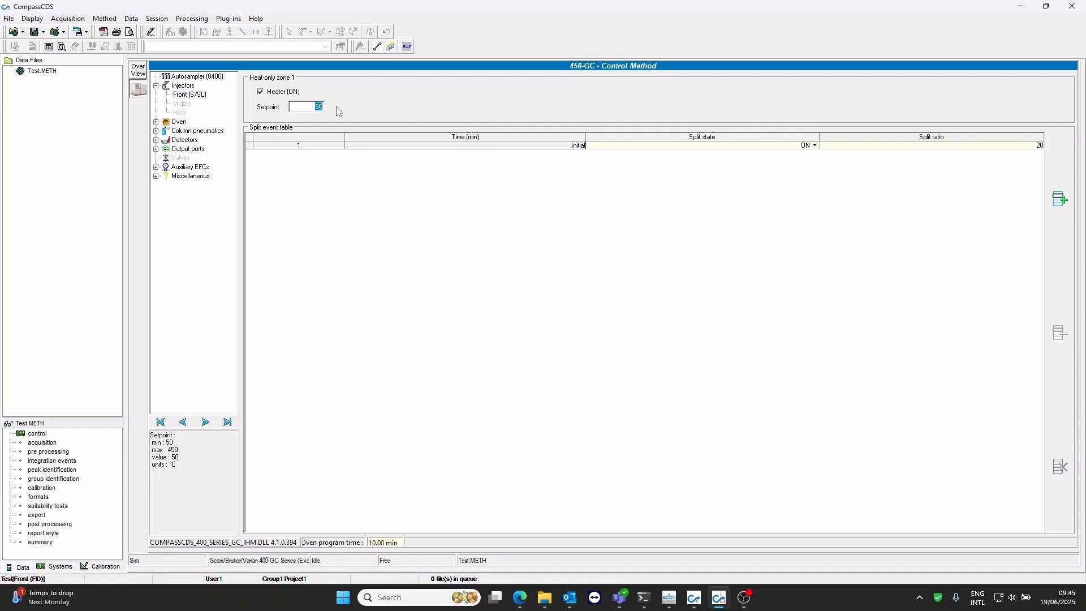
text(22)
Try adding and removing rows in the front injector's split event table, and clear the whole table
click(1066, 209)
click(1066, 210)
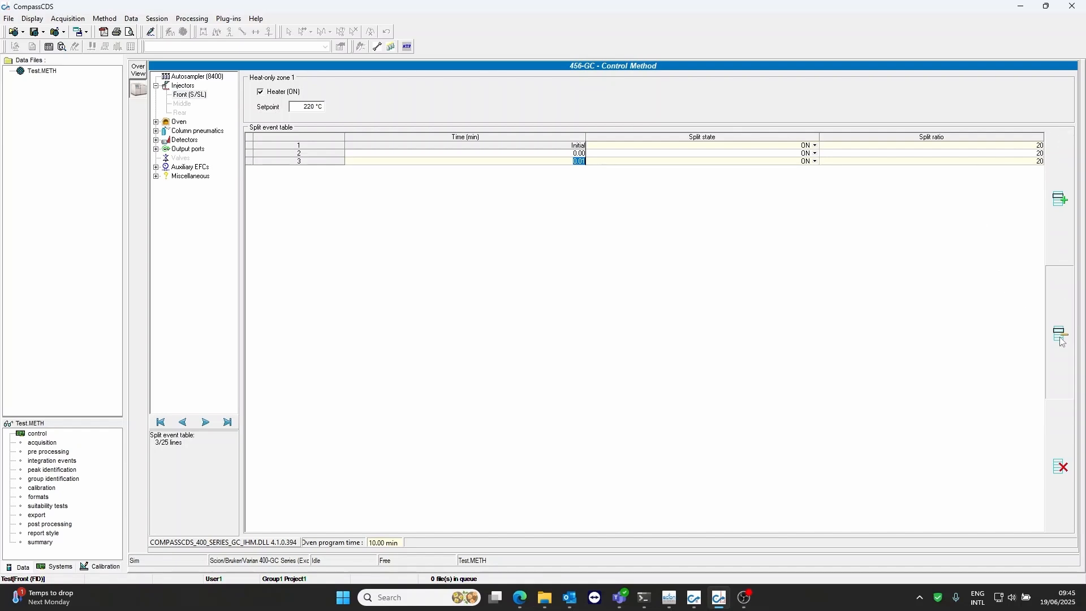
click(1062, 338)
click(1062, 339)
click(1063, 202)
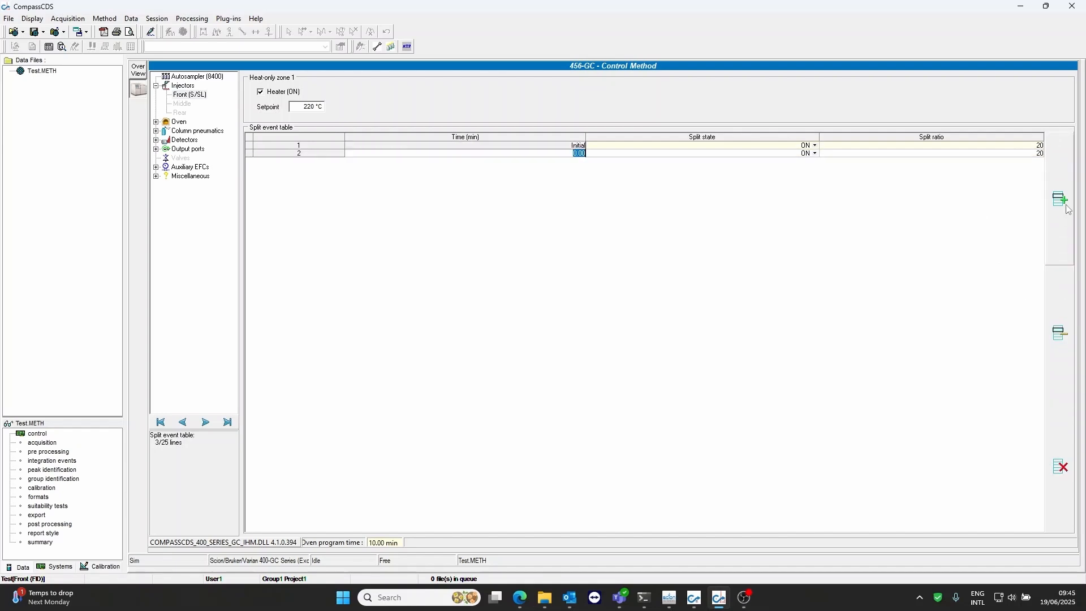
click(1062, 201)
click(1063, 470)
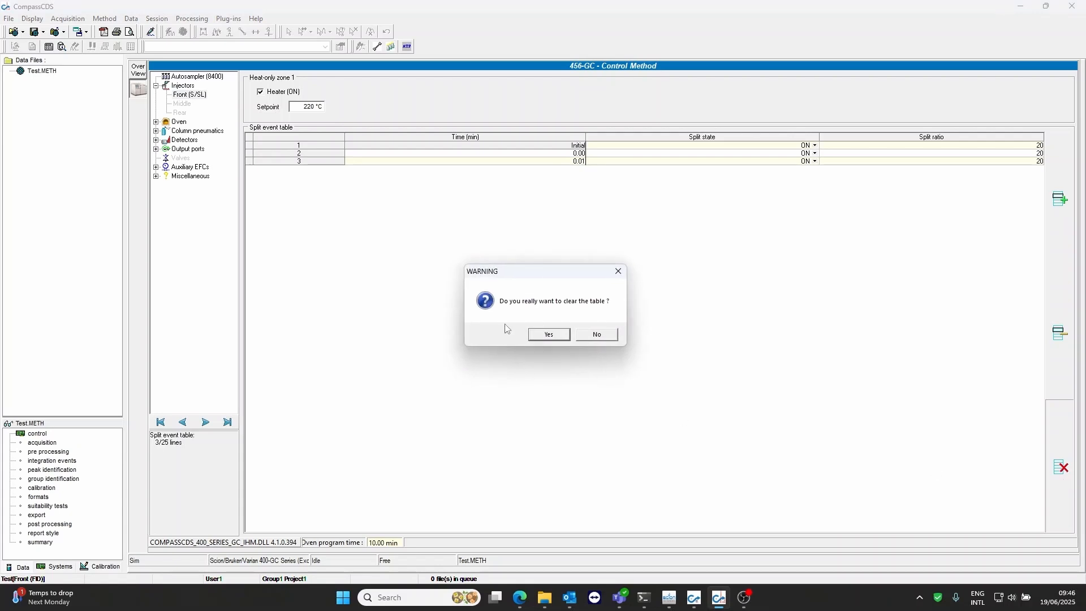
click(562, 335)
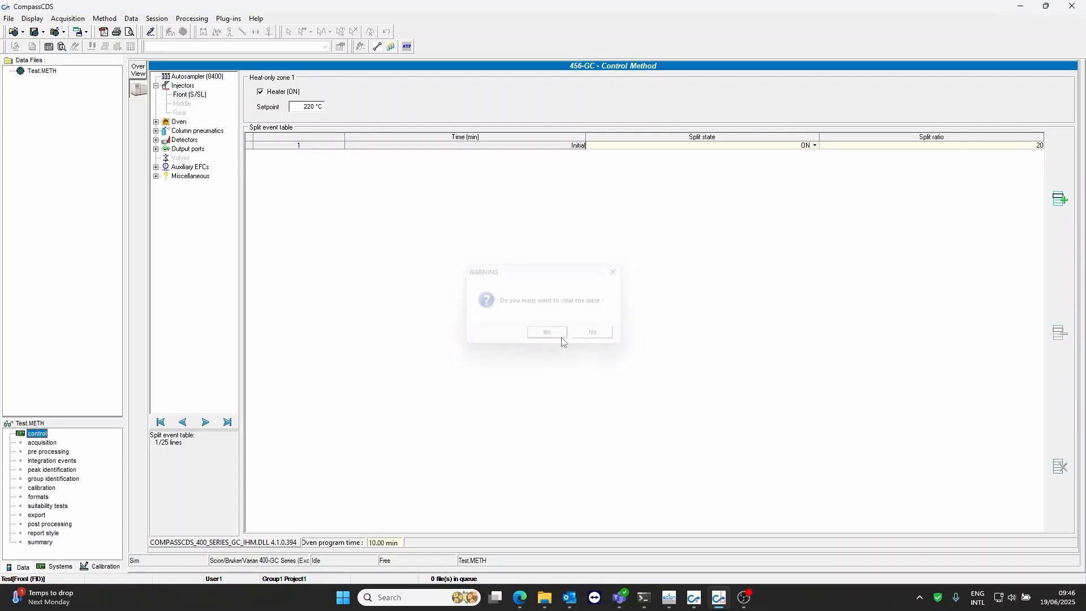
Add two events to the front injector's split event table: split OFF at 0.00 min and ON at 1.00 min
click(1059, 199)
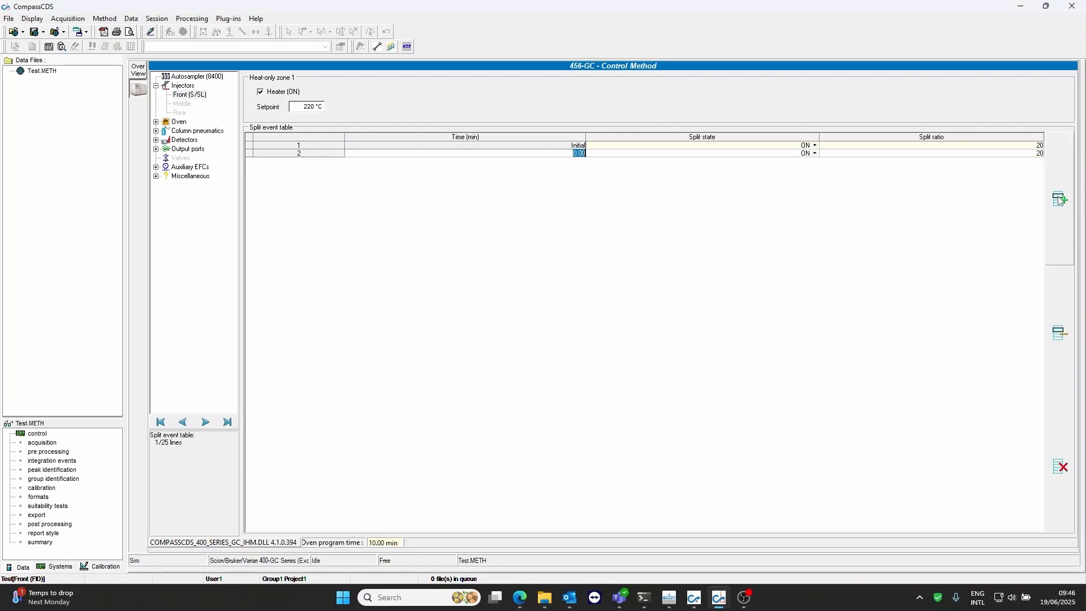
click(1060, 199)
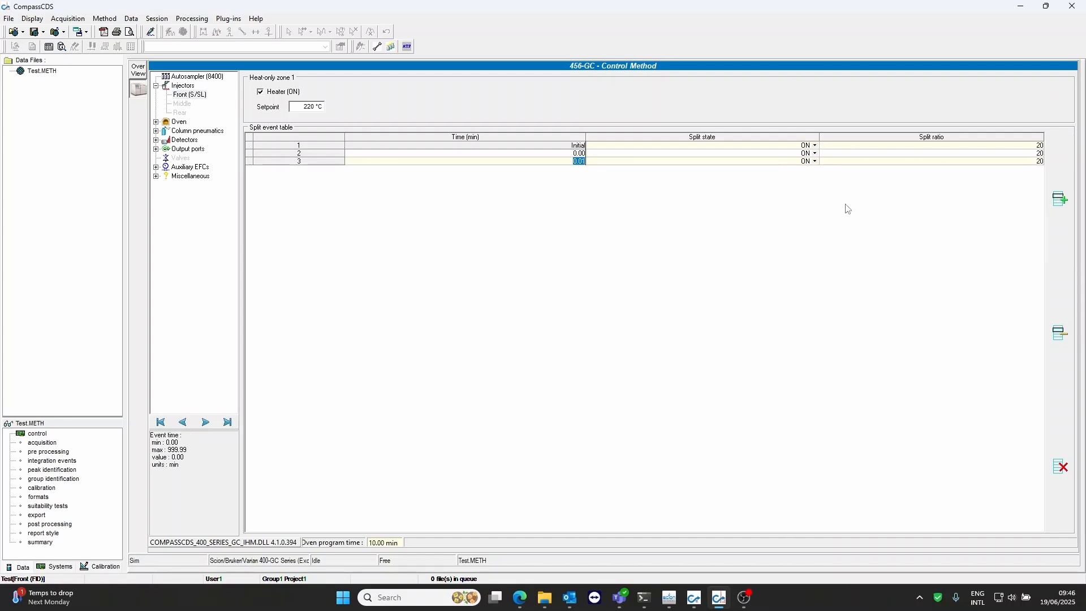
text(1)
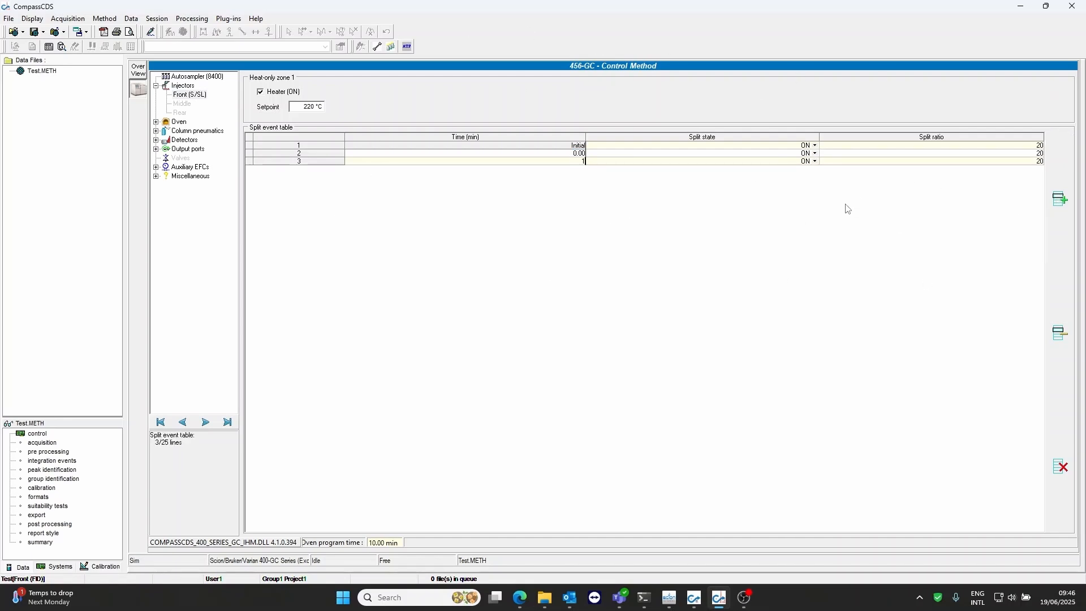
click(643, 162)
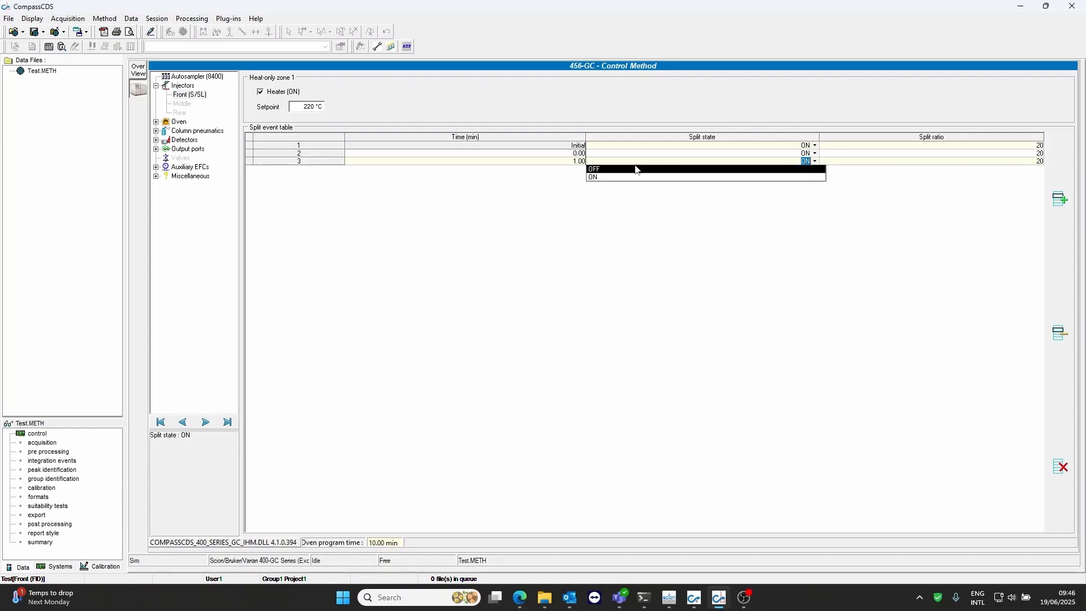
click(814, 153)
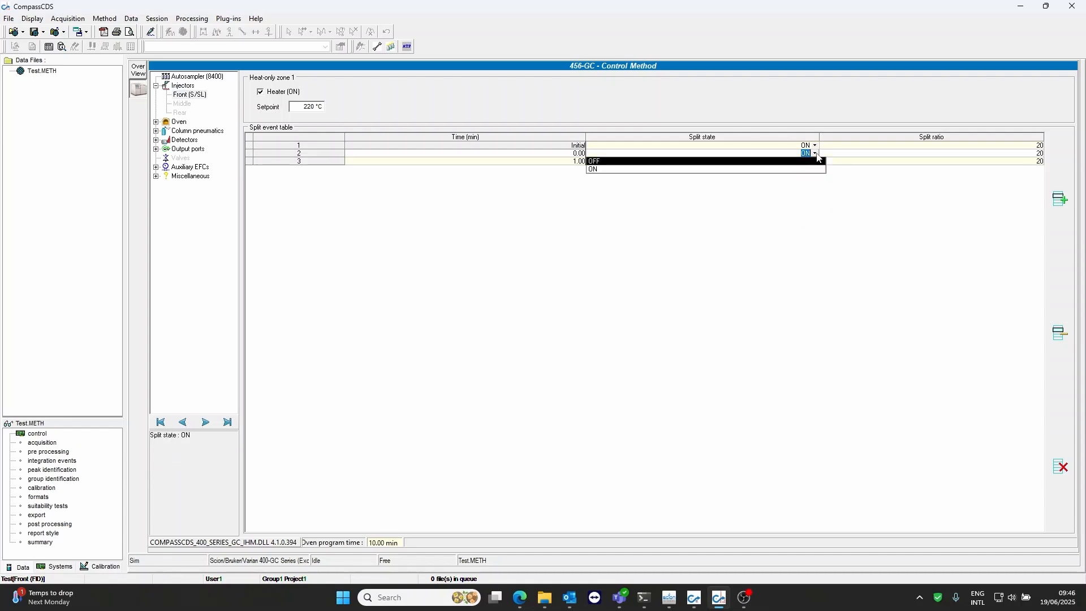
click(592, 161)
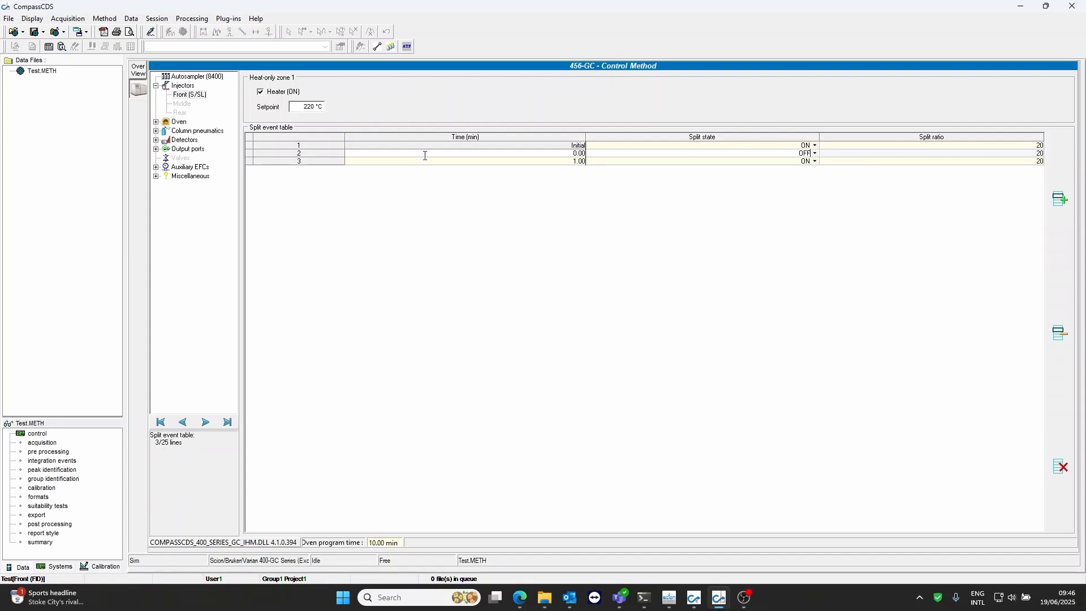
Set the column oven's initial temperature to 50 °C
click(179, 123)
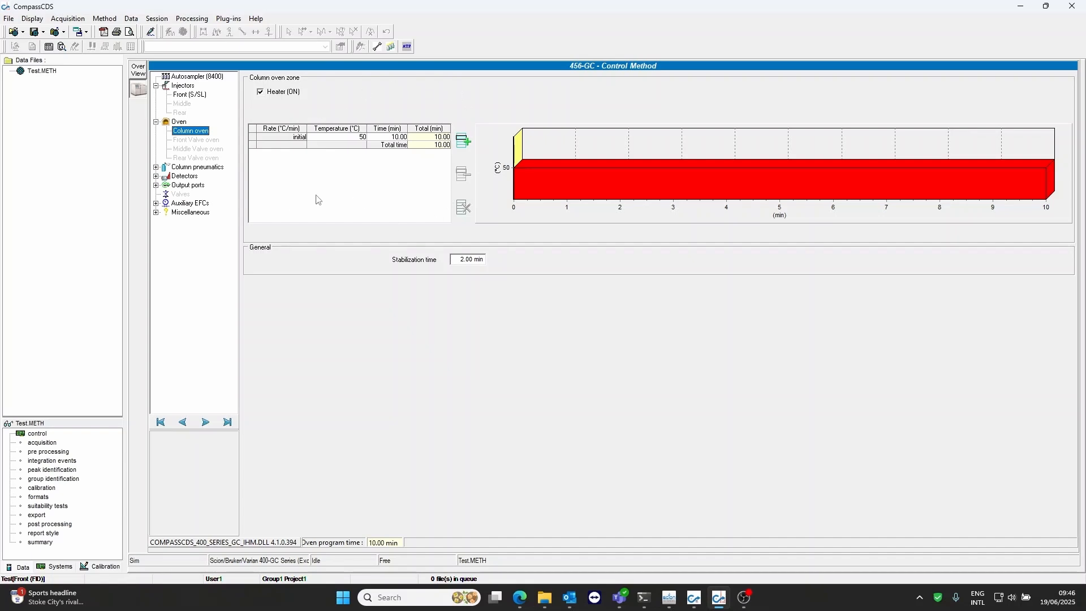
click(356, 136)
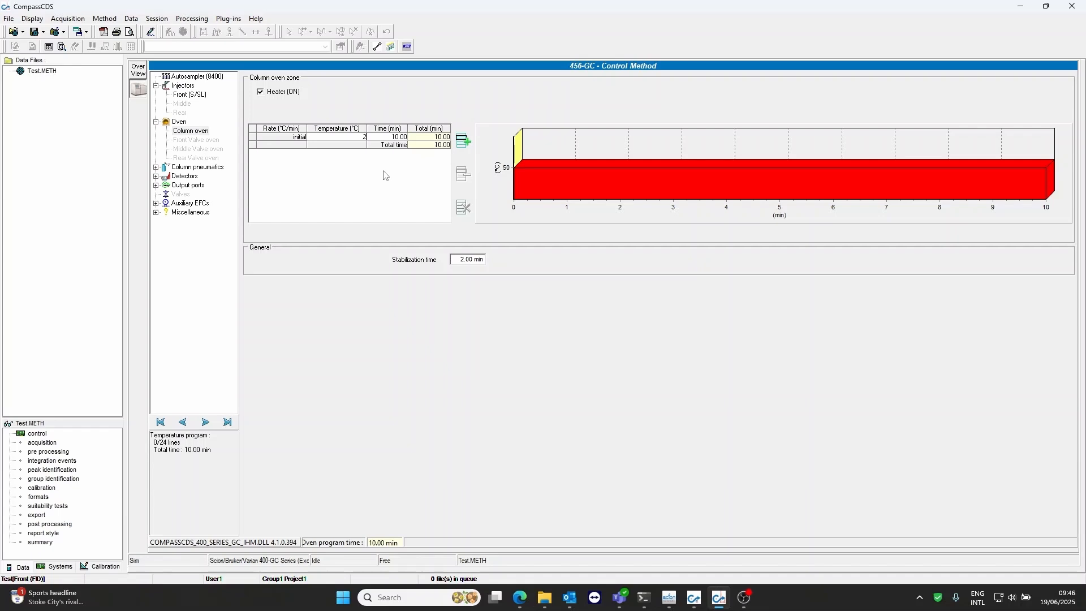
key(Tab)
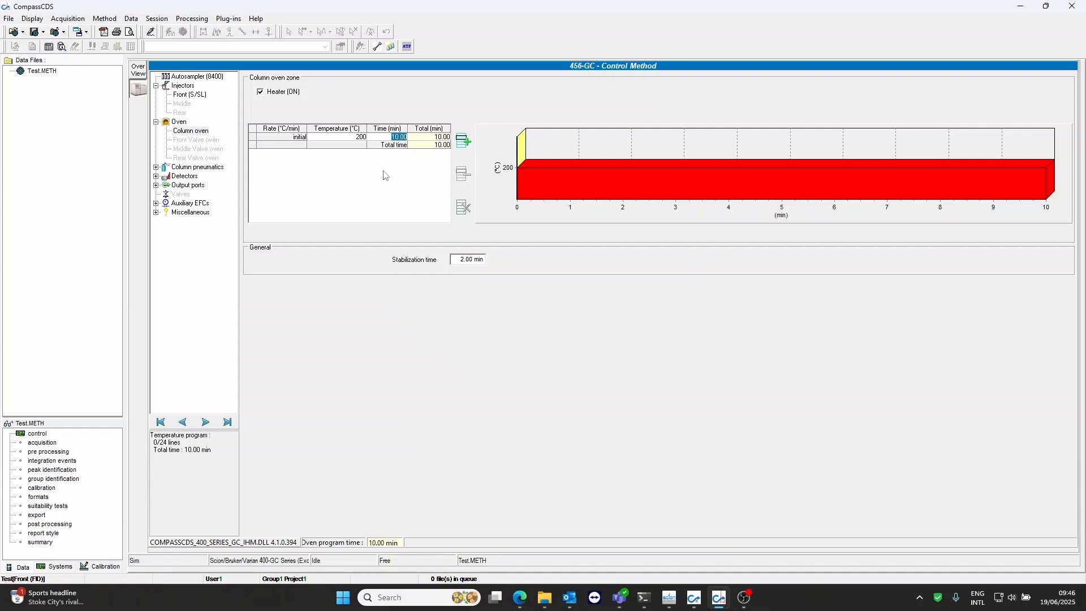
click(362, 138)
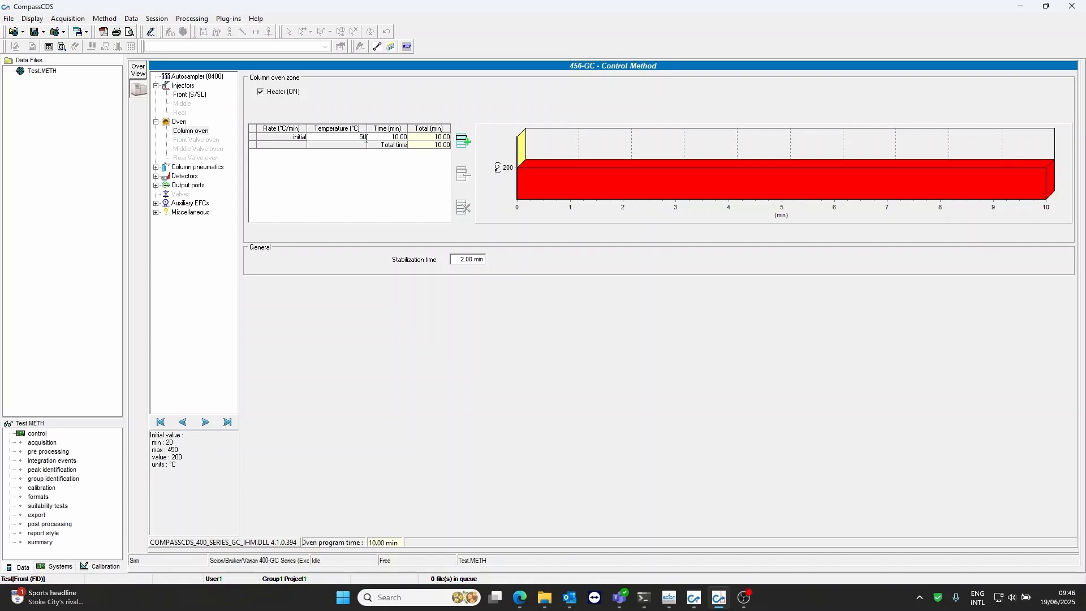
Add a column oven ramp to 200 °C at a rate of 30 °C/min
click(463, 140)
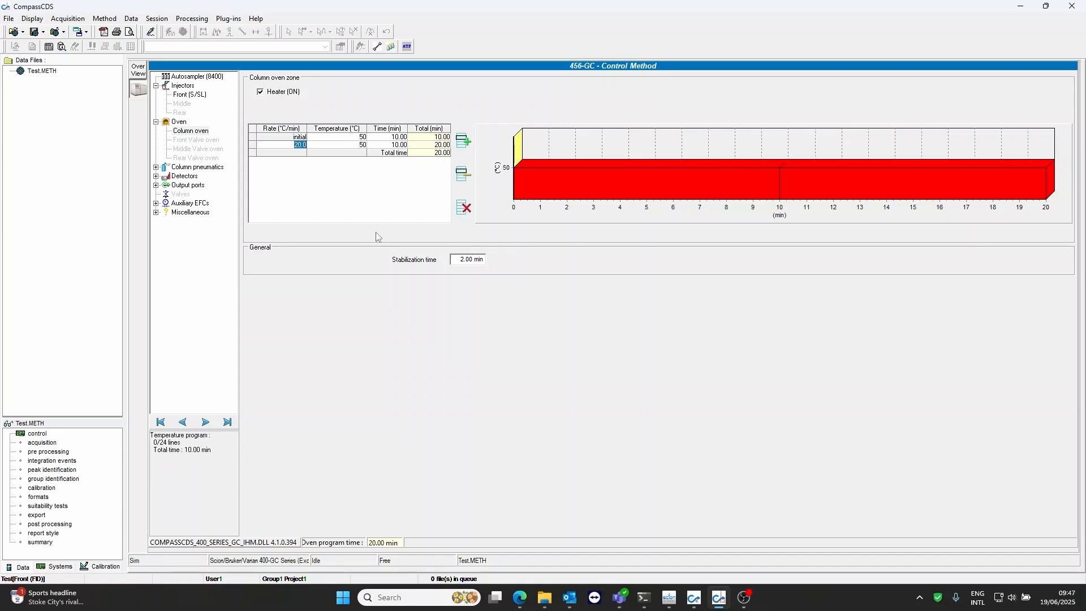
click(353, 146)
click(299, 146)
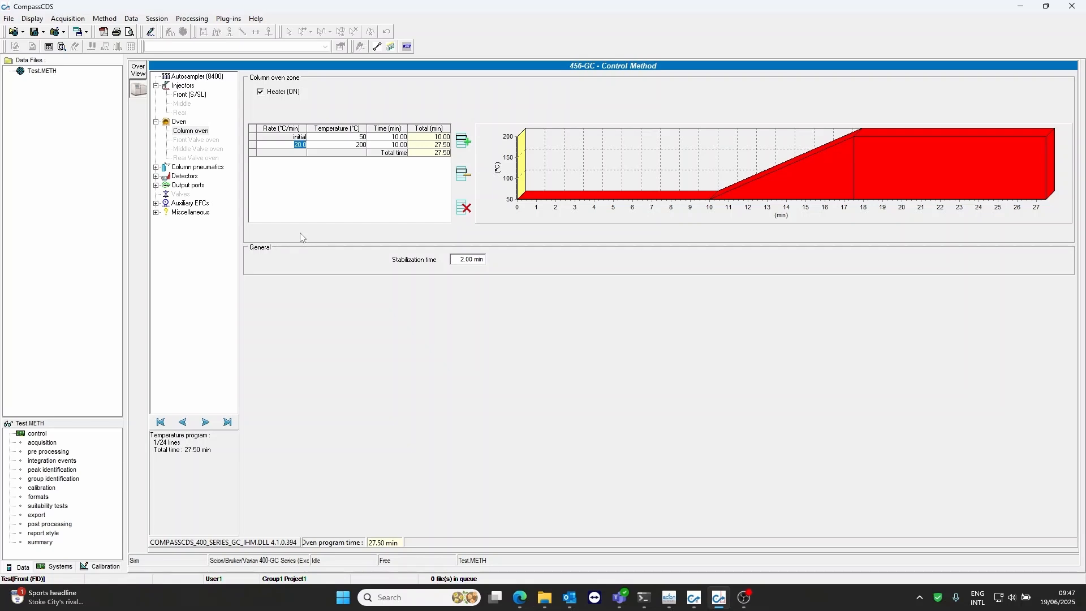
text(30)
key(Tab)
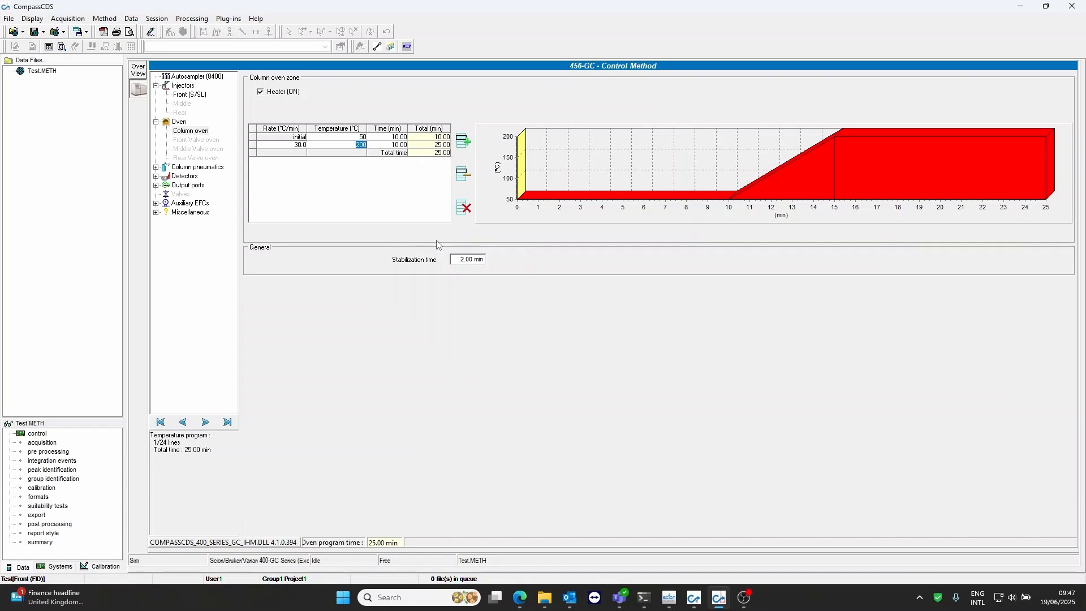
Reduce the column oven's stabilization time to less than 1 minute
click(462, 259)
text(0.5)
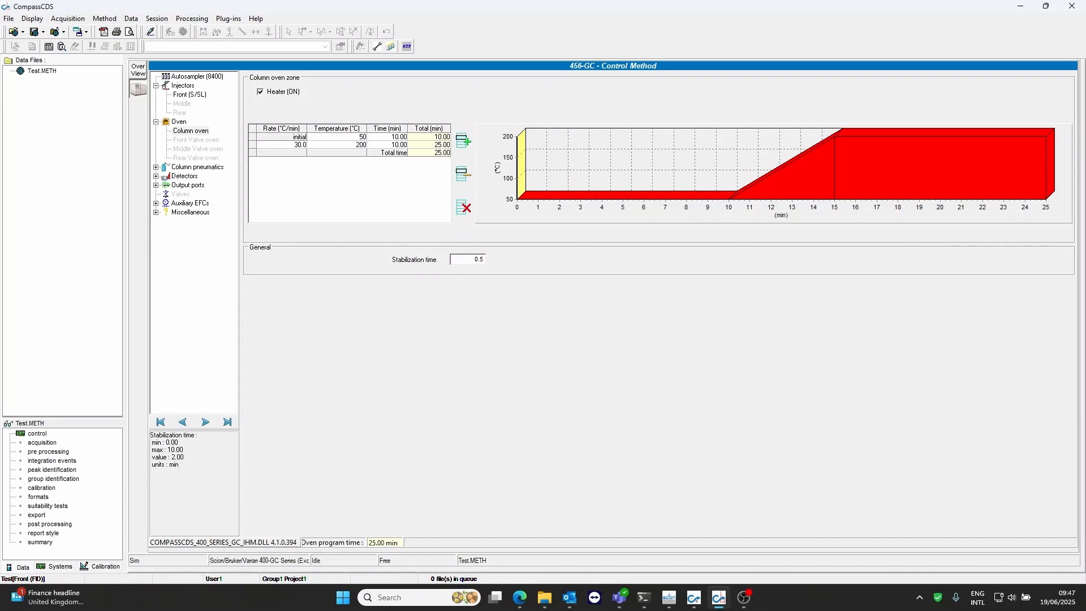
key(Return)
Set the front column pneumatics' initial pressure to 25 psi and switch its pressure mode to Constant flow
click(209, 172)
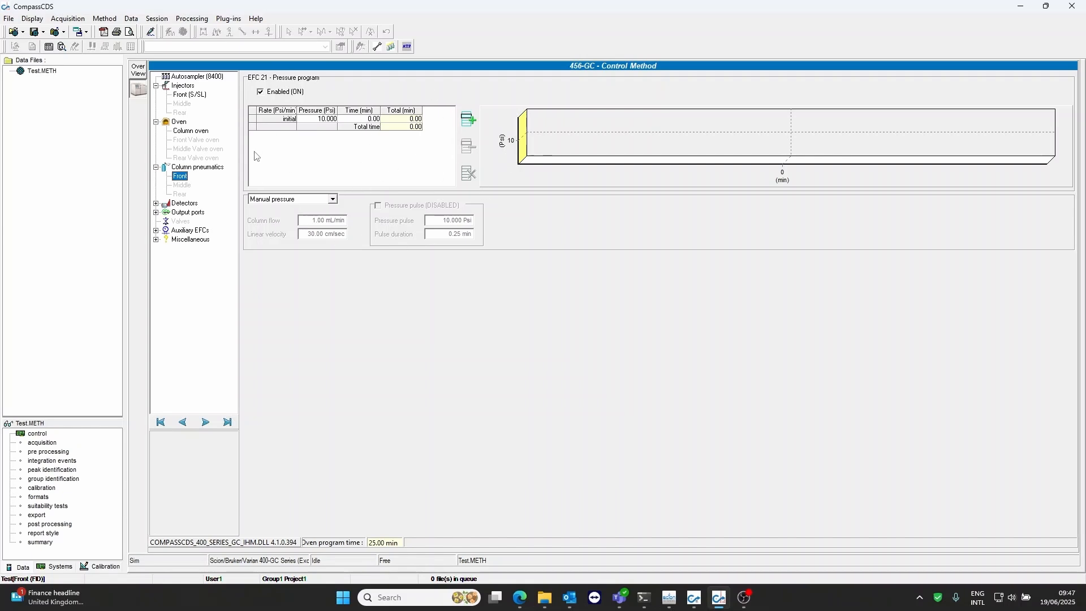
click(316, 118)
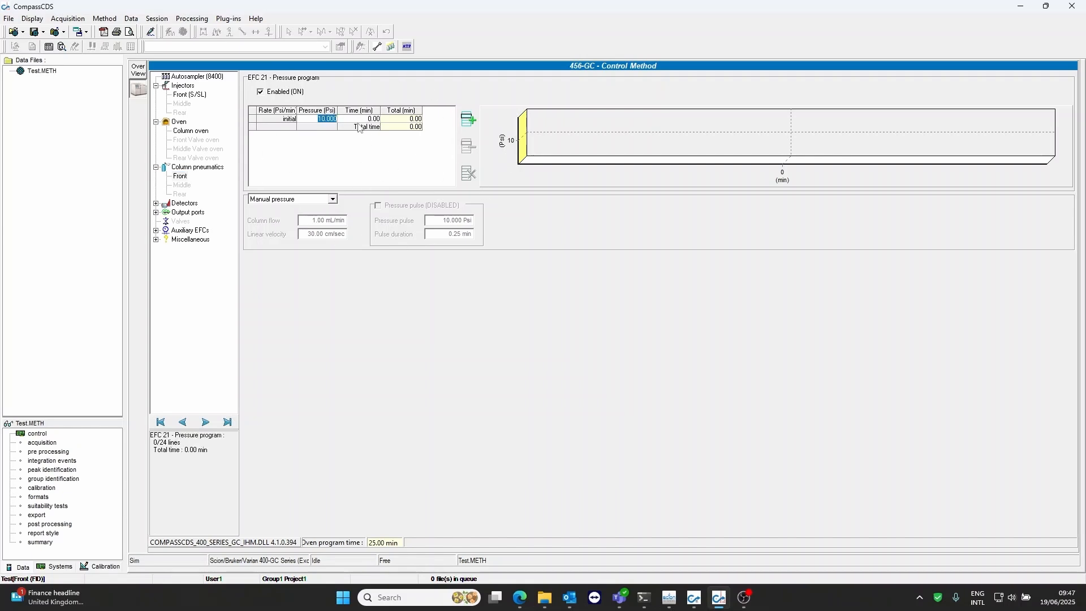
text(25)
key(Tab)
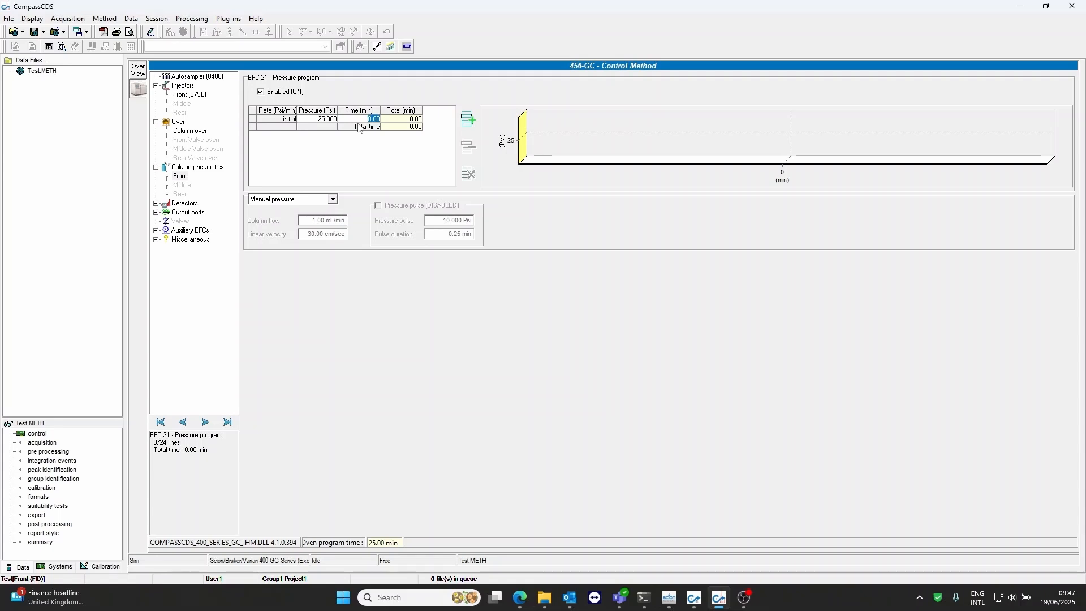
click(333, 200)
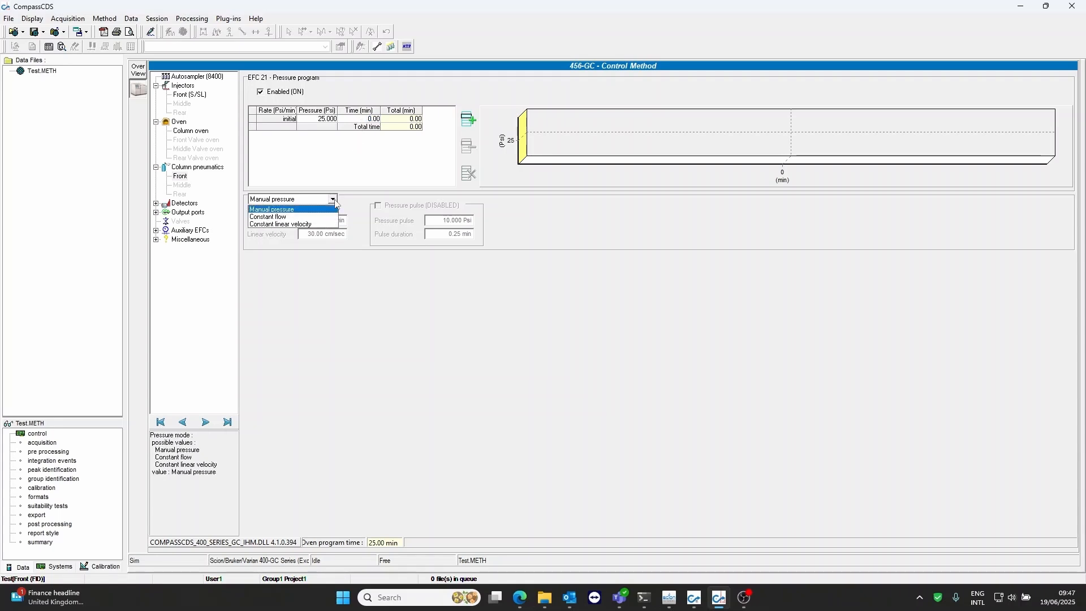
click(283, 217)
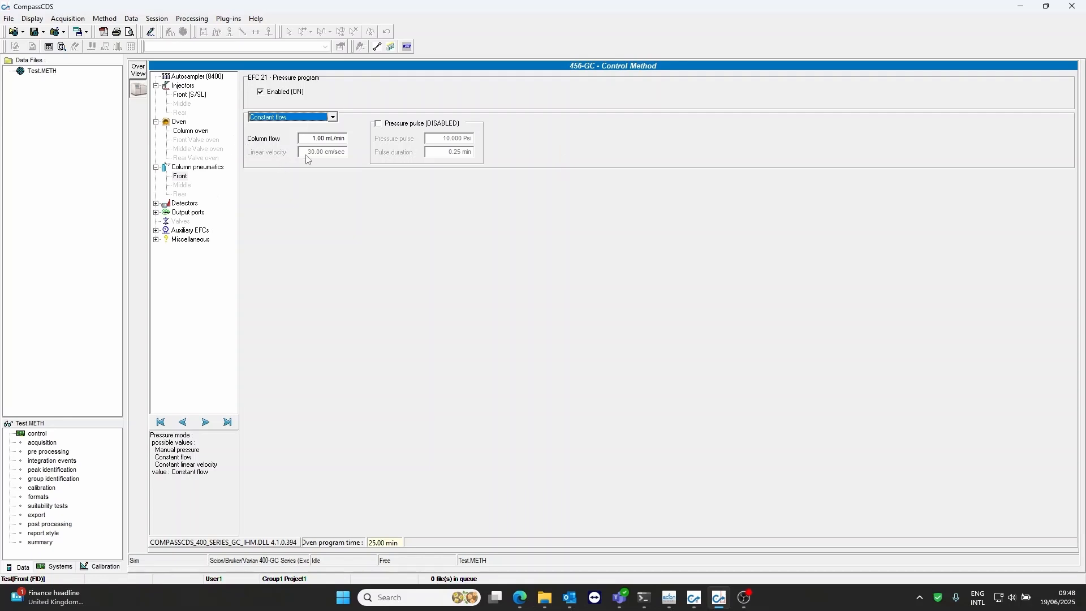
Set the front column pneumatics' constant column flow to 5 mL/min
click(312, 140)
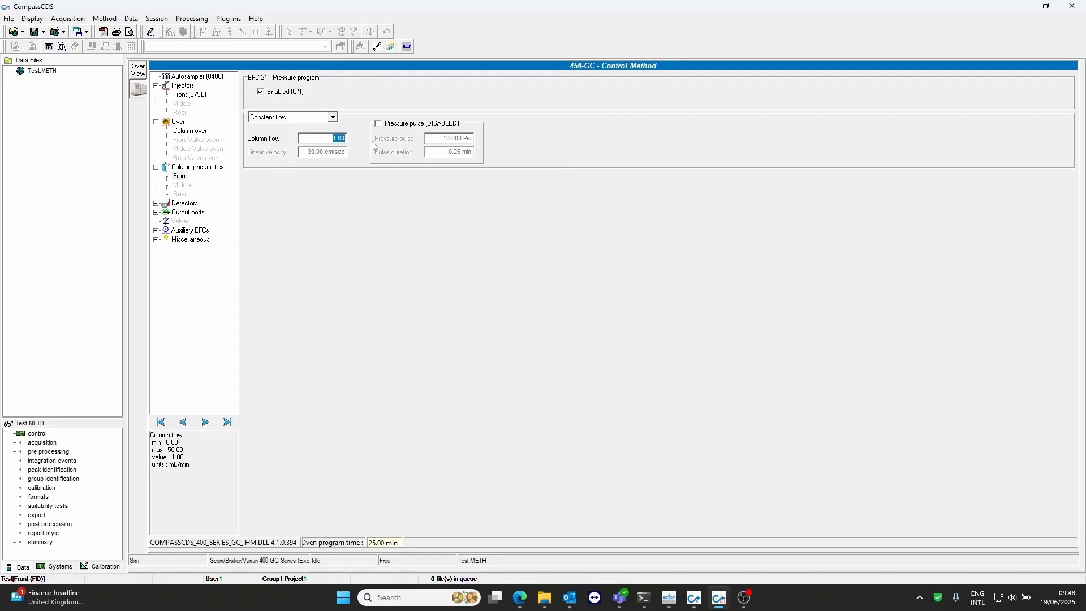
text(5)
key(Return)
Enable the front column's pressure pulse at 25 psi for 0.75 min and compare it with the front injector's split event table
click(378, 124)
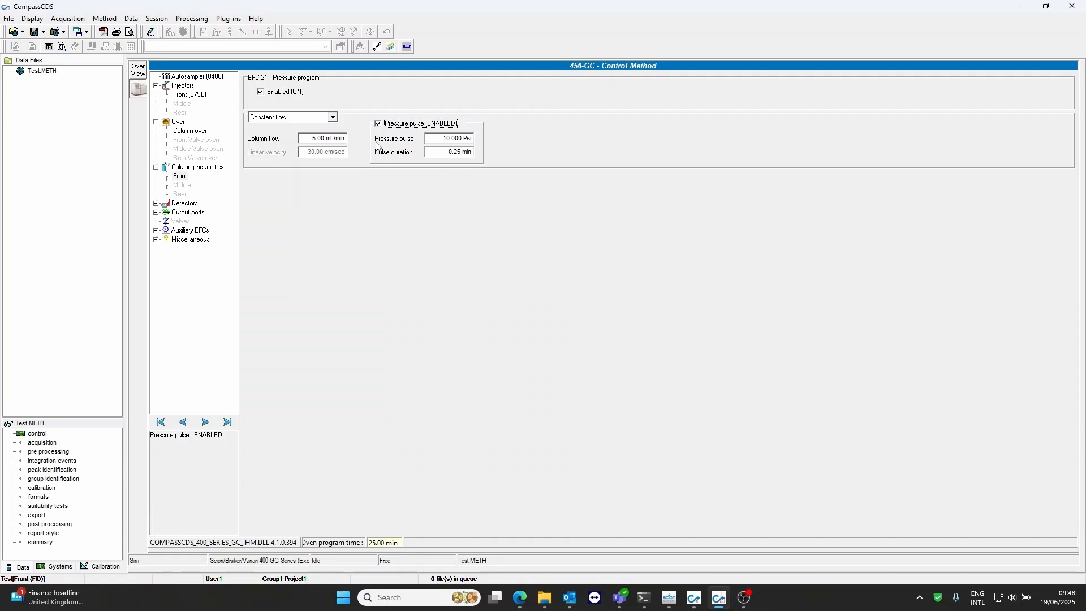
click(445, 139)
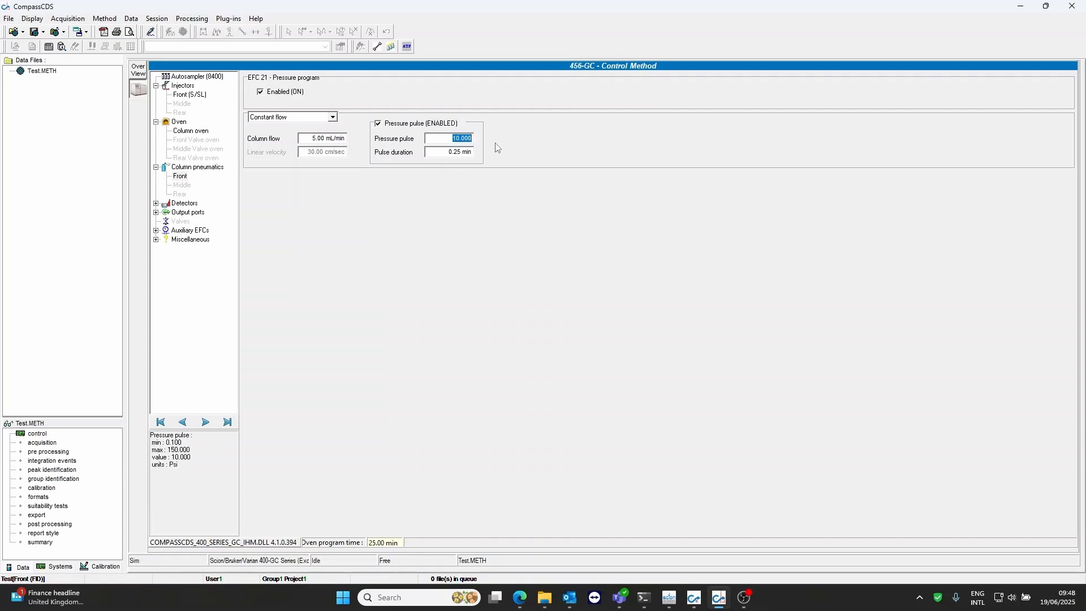
text(25)
key(Return)
click(445, 151)
key(BackSpace)
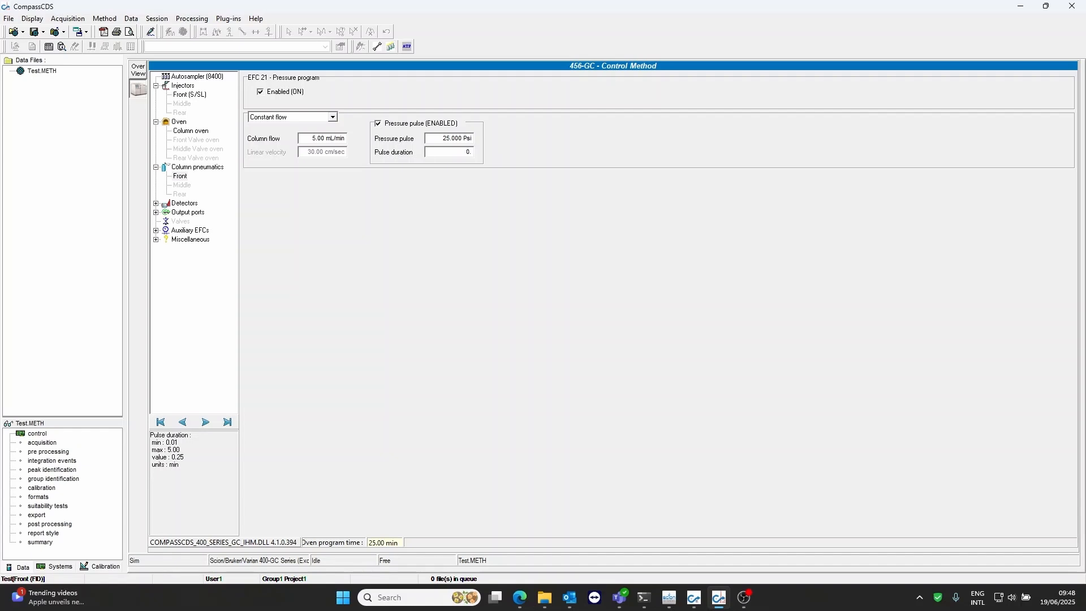
key(Return)
click(198, 94)
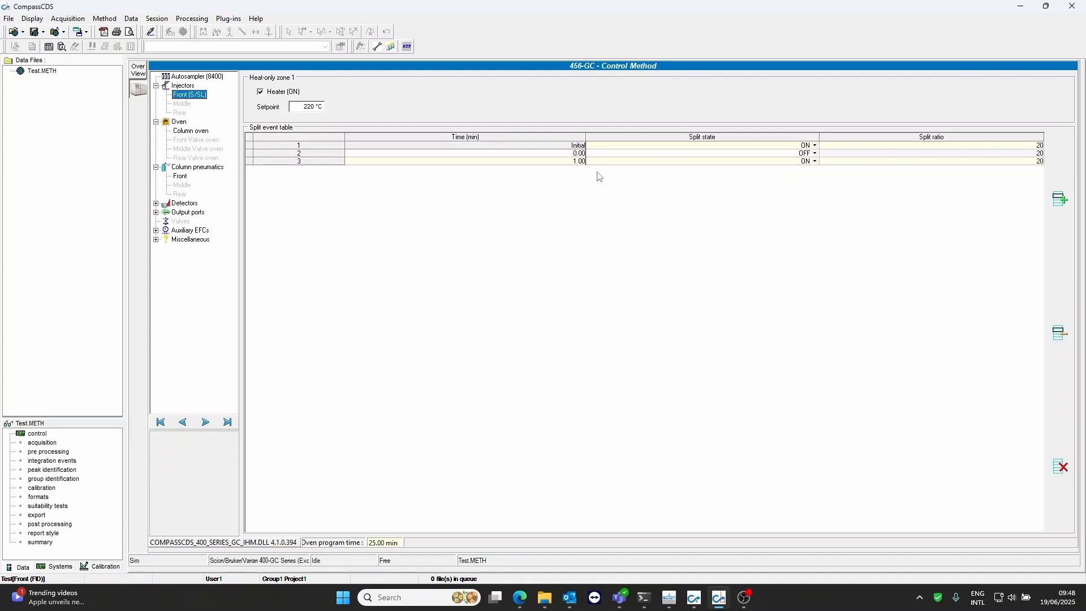
click(179, 177)
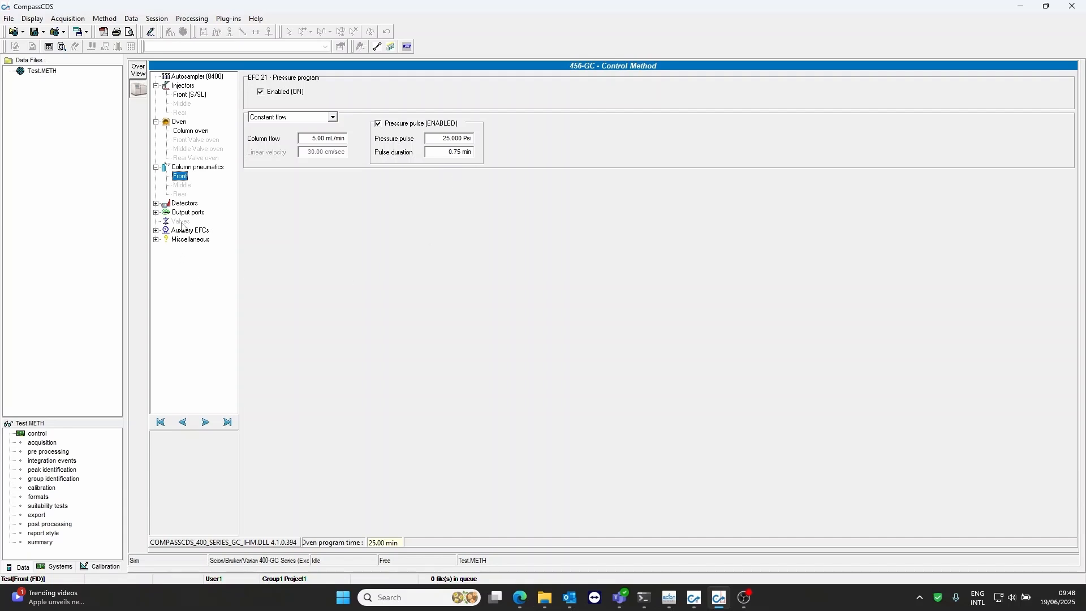
Set the front FID detector's heater setpoint to 300 °C and keep its time constant at Fast
click(184, 205)
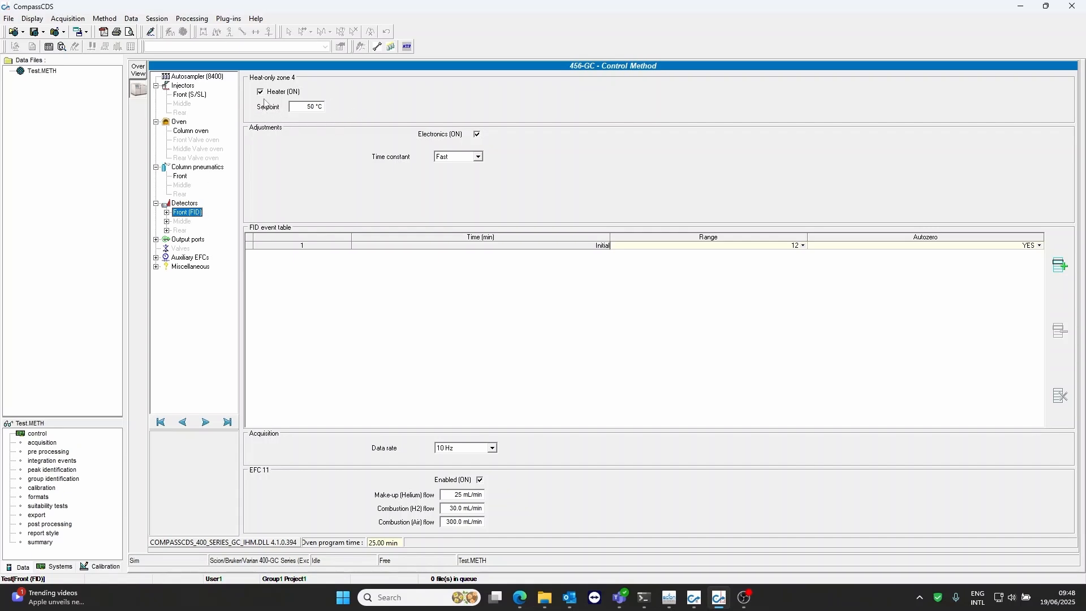
click(307, 108)
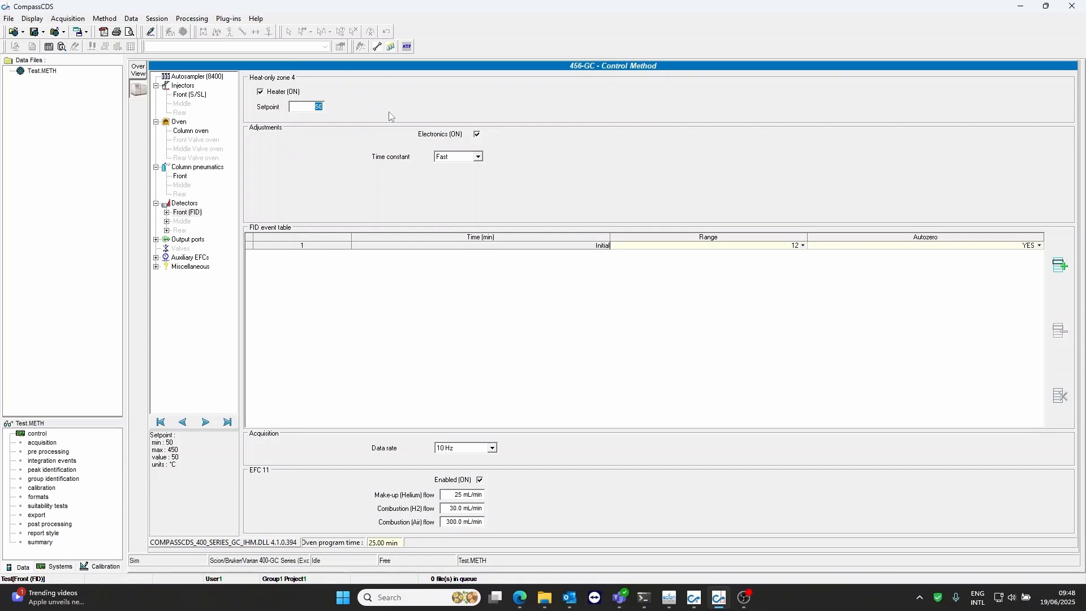
text(300)
click(478, 157)
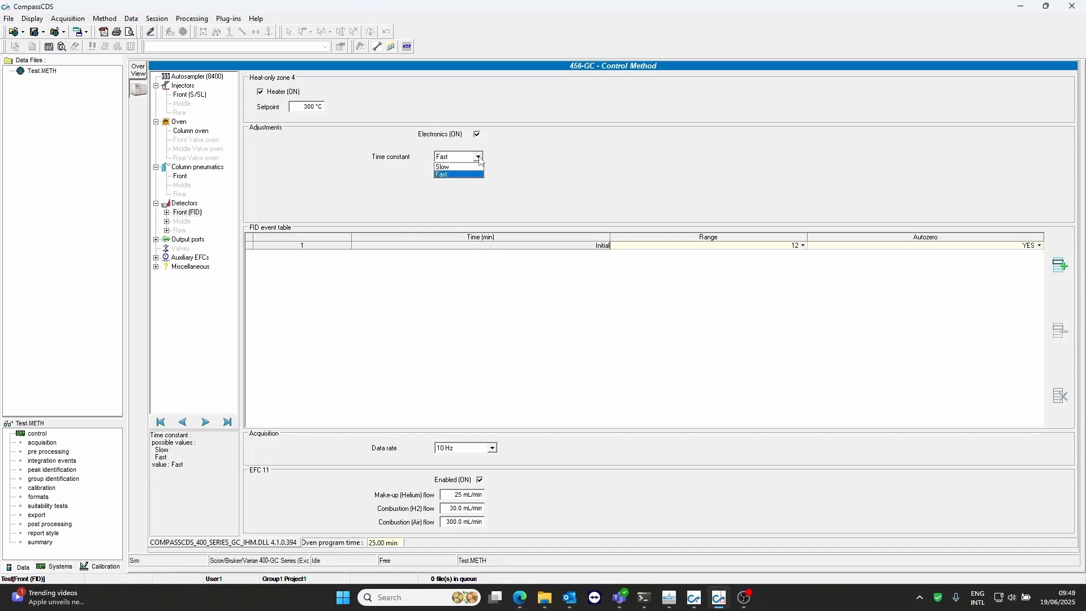
click(478, 158)
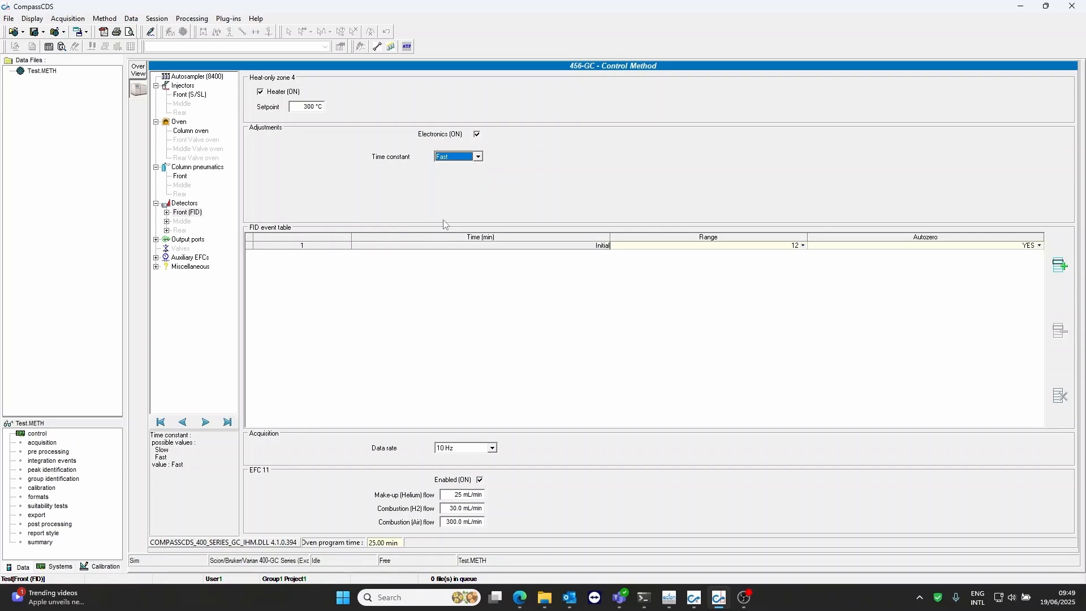
Set autozero to NO in the FID event table's initial row, keeping range 12 and the 10 Hz data rate
click(804, 247)
click(804, 245)
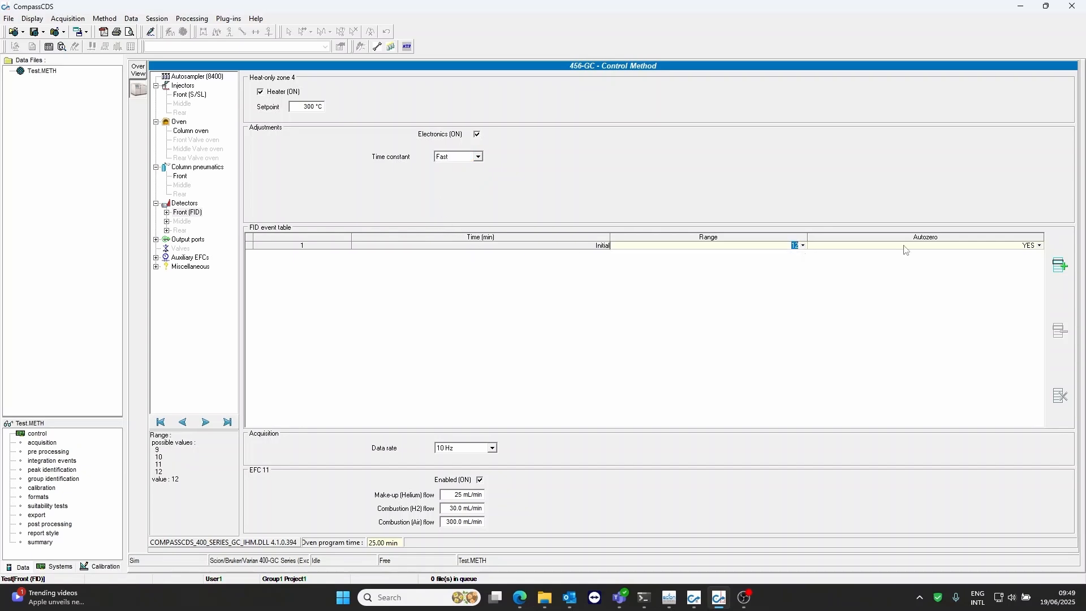
click(1043, 249)
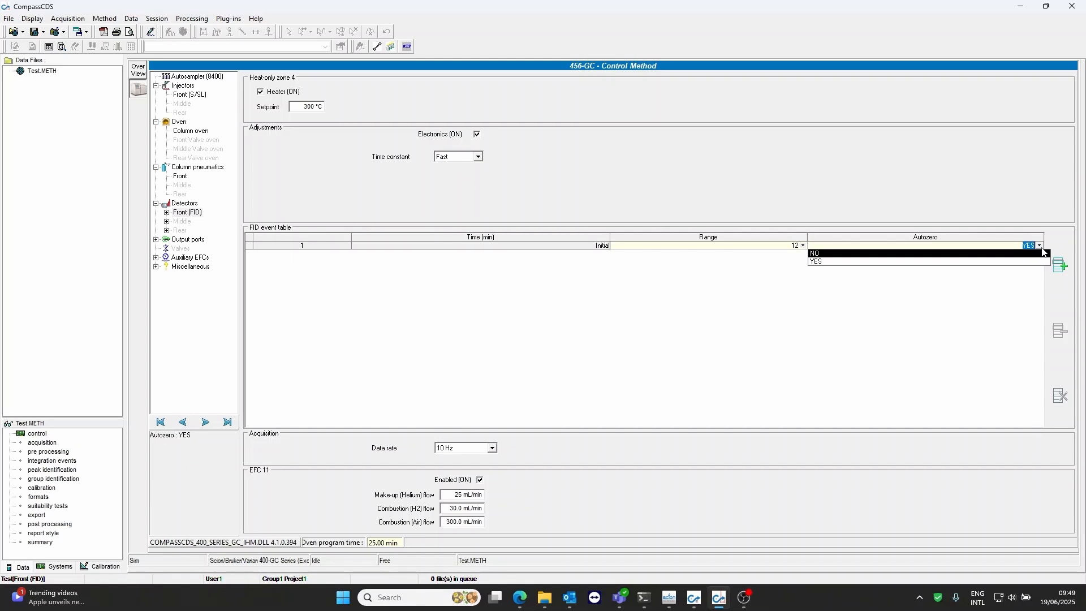
click(1041, 254)
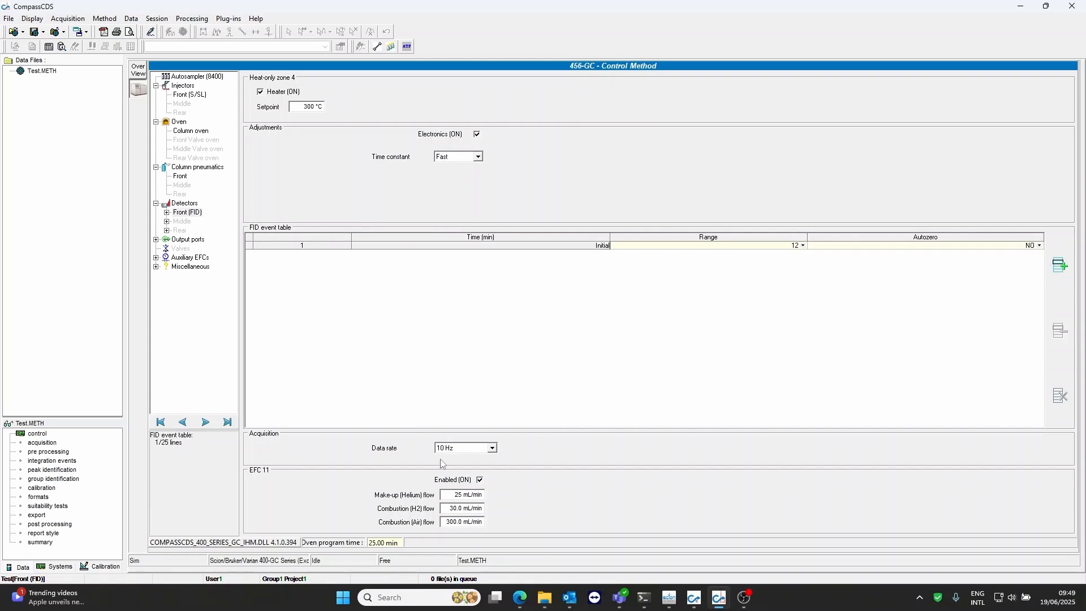
click(494, 451)
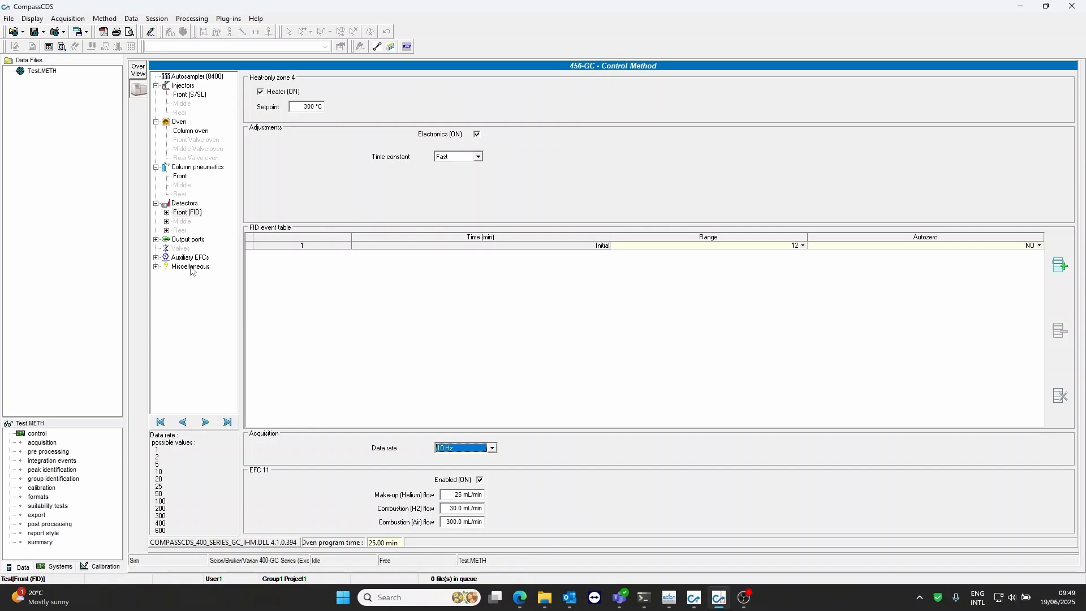
Define the acquisition run name formula as $AcqMethodName_$StartRunTime
click(39, 444)
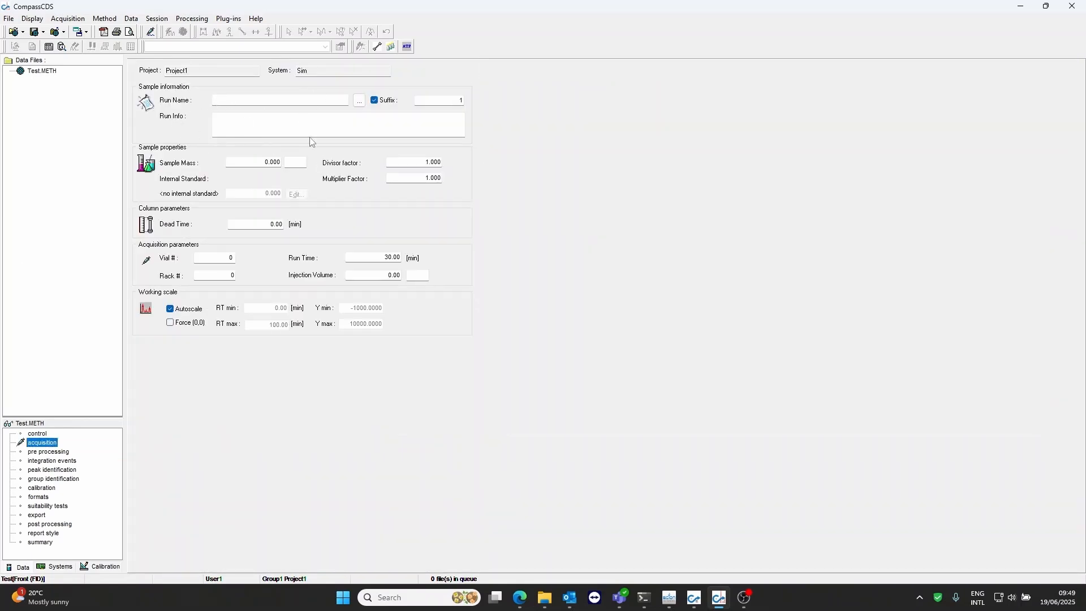
click(360, 102)
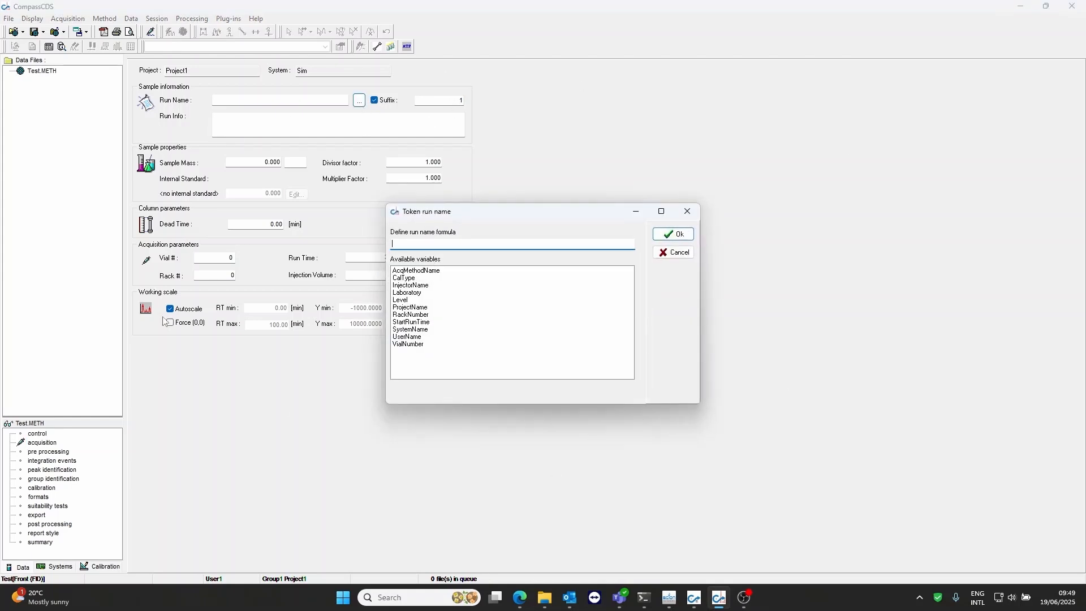
double_click(424, 272)
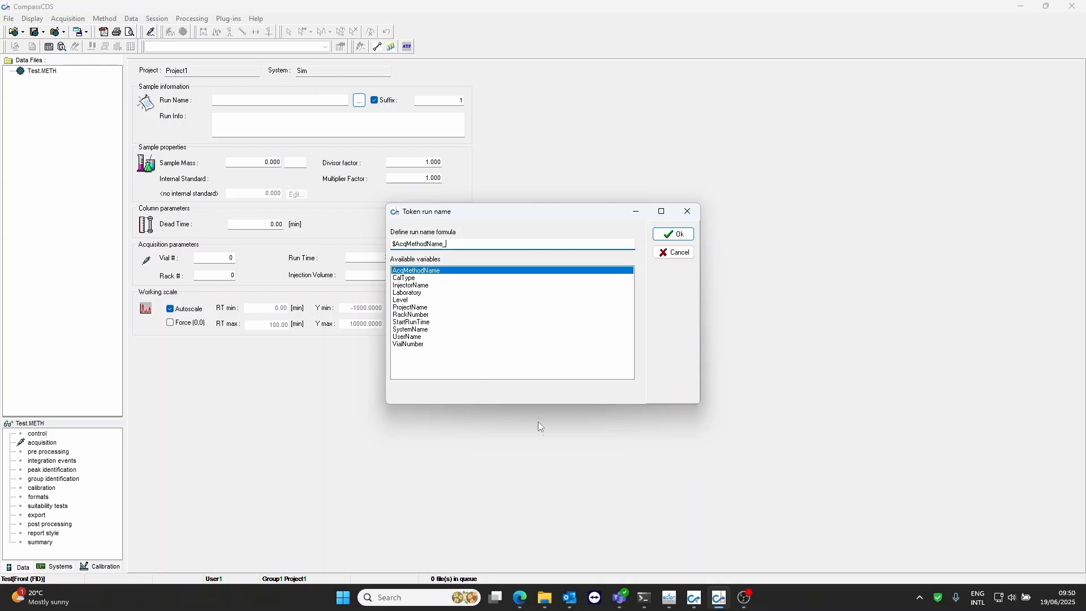
text(_)
double_click(421, 322)
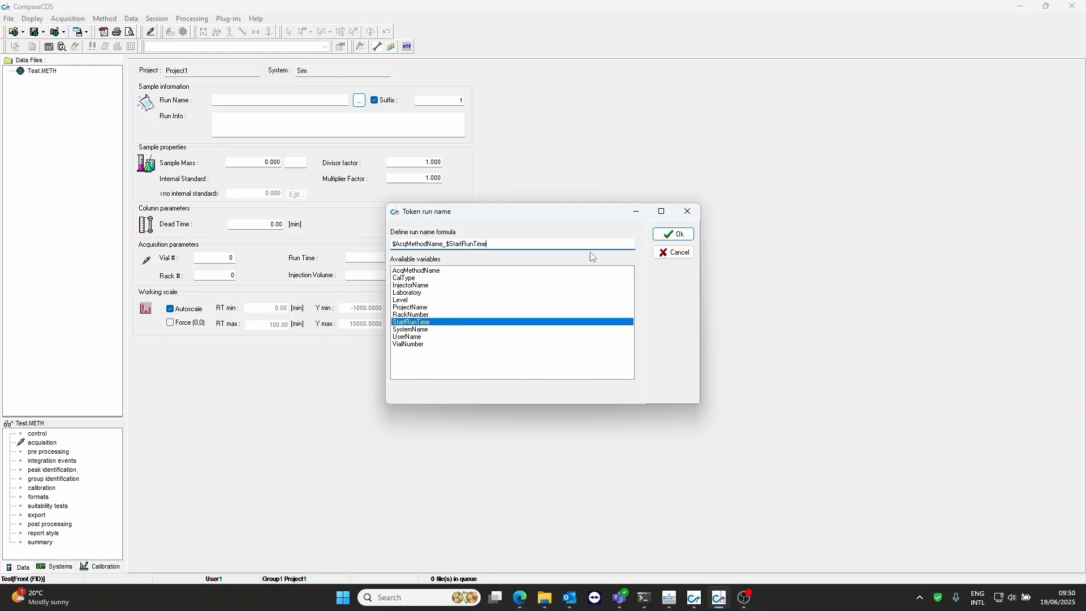
click(673, 235)
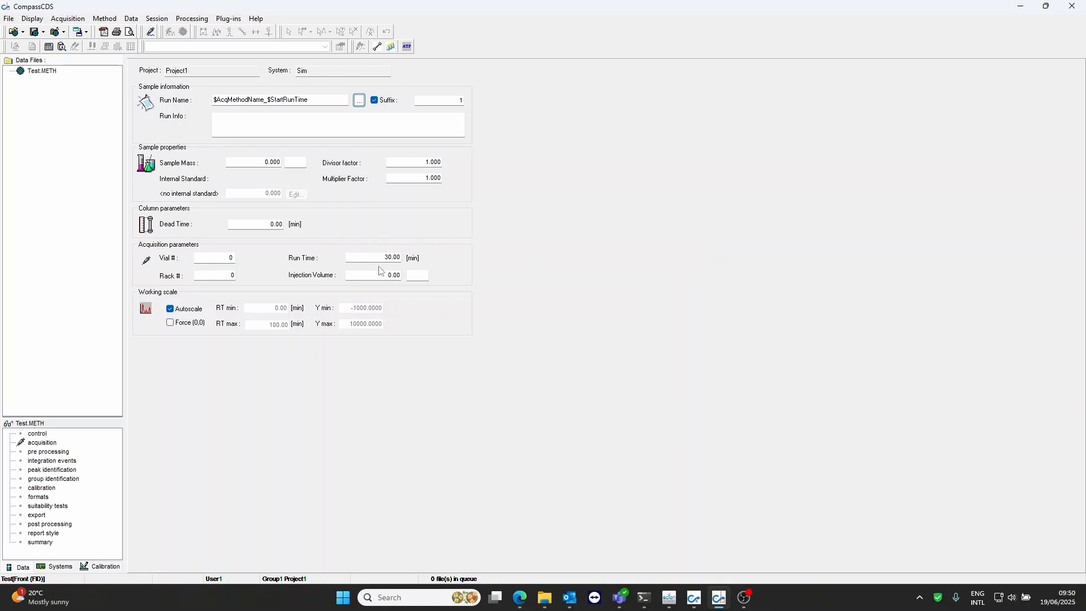
Set the acquisition run time to 25 min and check it against the column oven program's total time
drag(383, 257, 416, 259)
text(25)
key(Return)
click(31, 433)
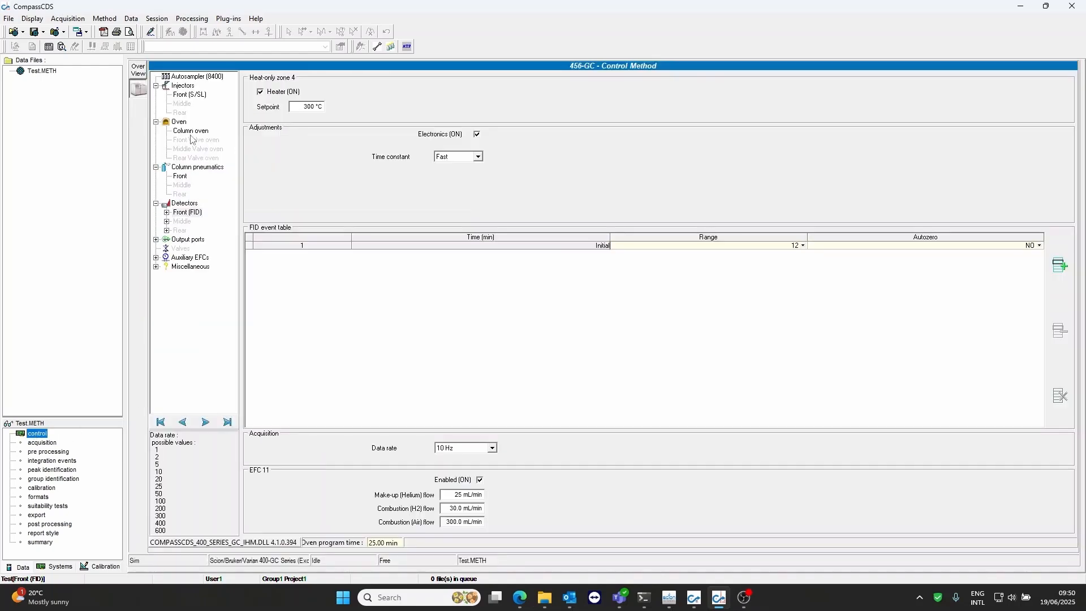
click(191, 133)
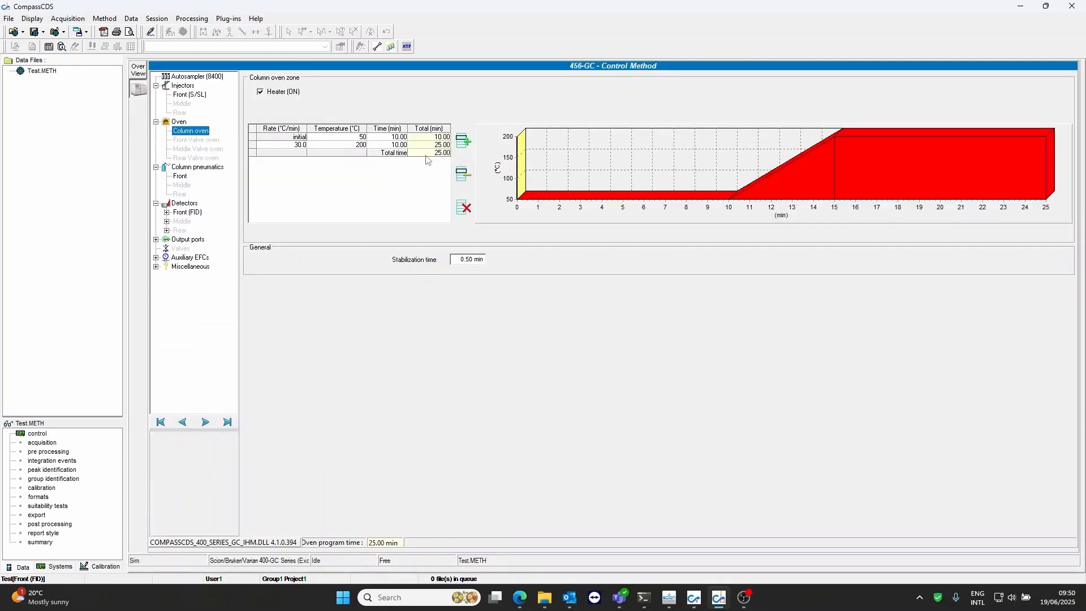
click(45, 444)
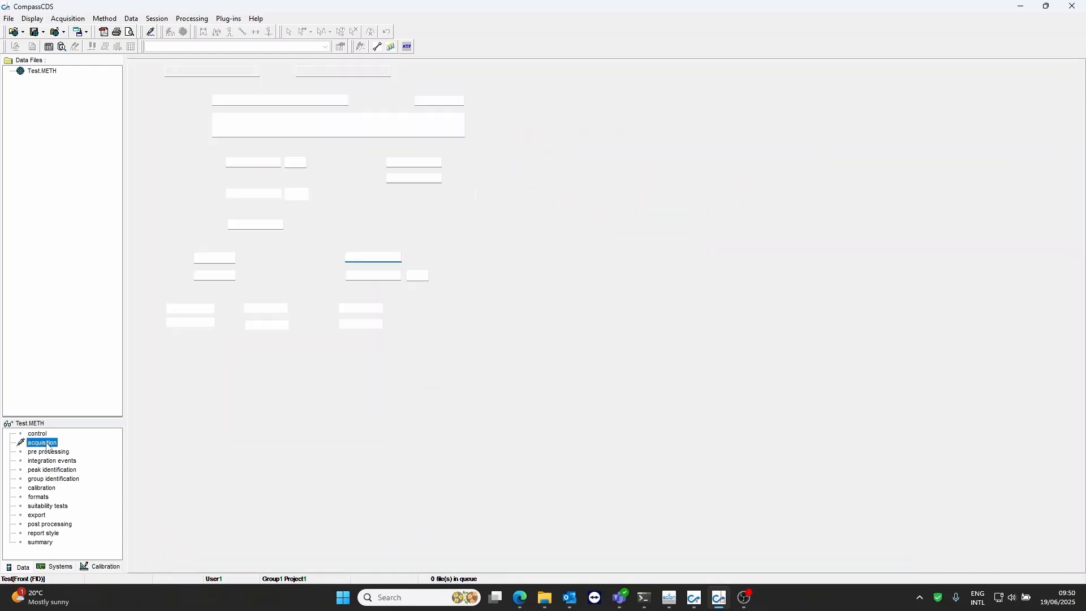
Set the acquisition injection volume to 1 with the unit uL
click(391, 275)
text(1)
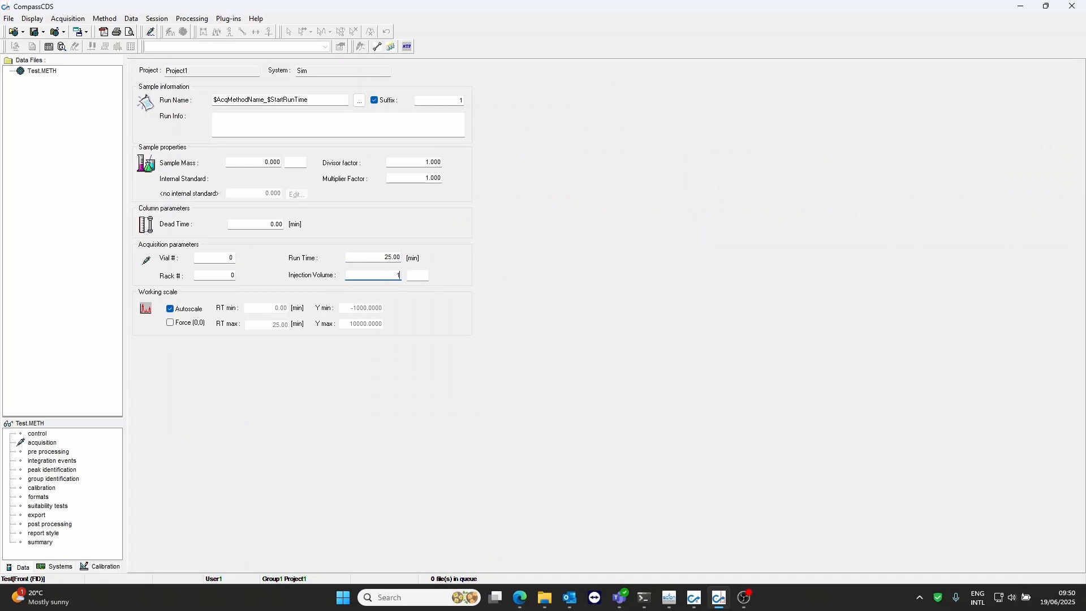
click(419, 277)
Save the Test method
click(11, 21)
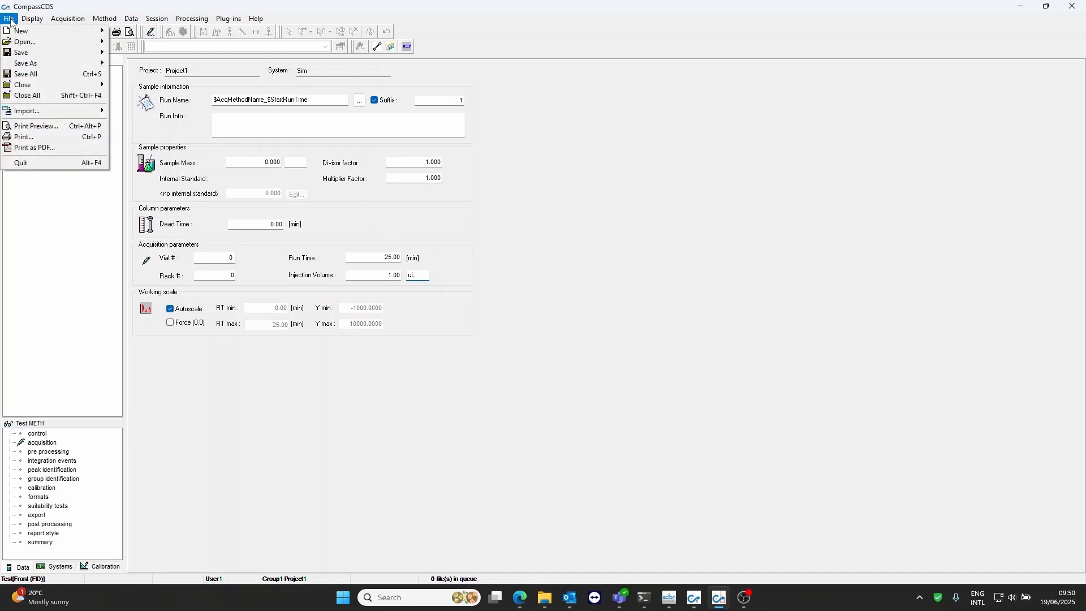
mouse_move(96, 52)
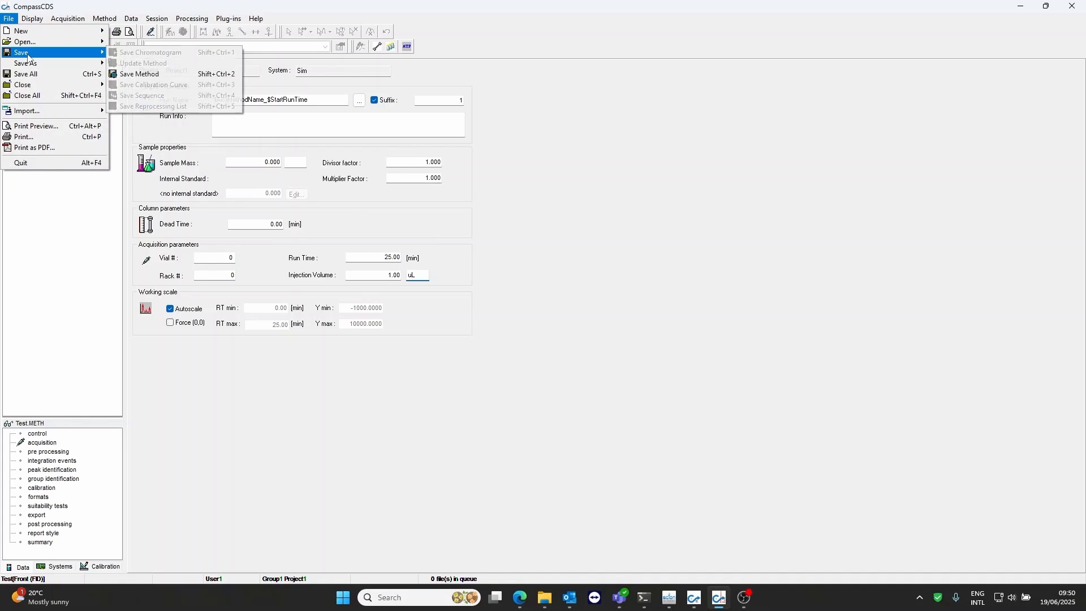
click(150, 74)
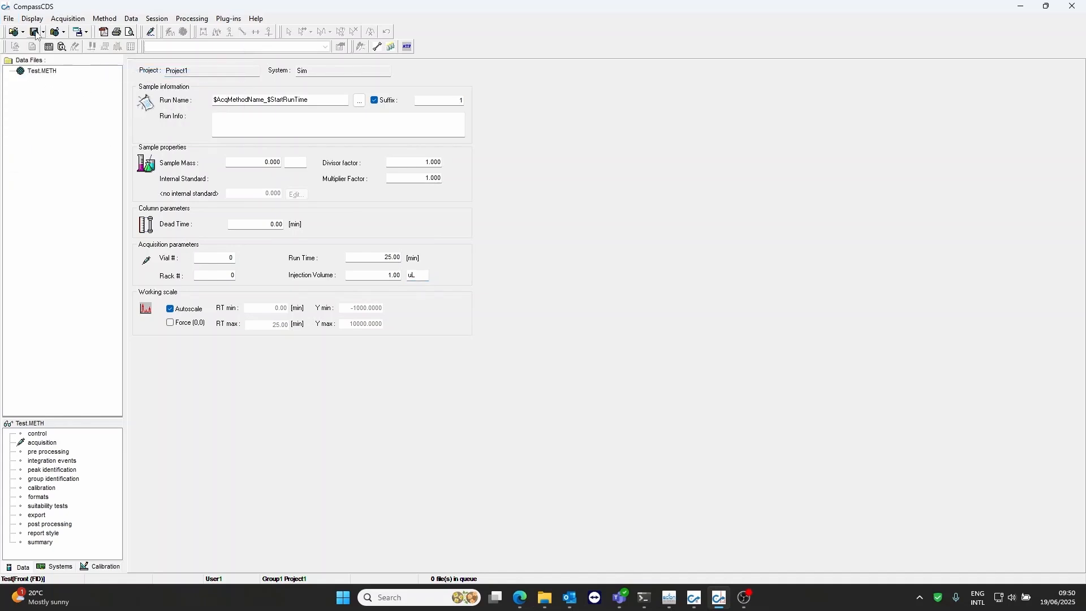